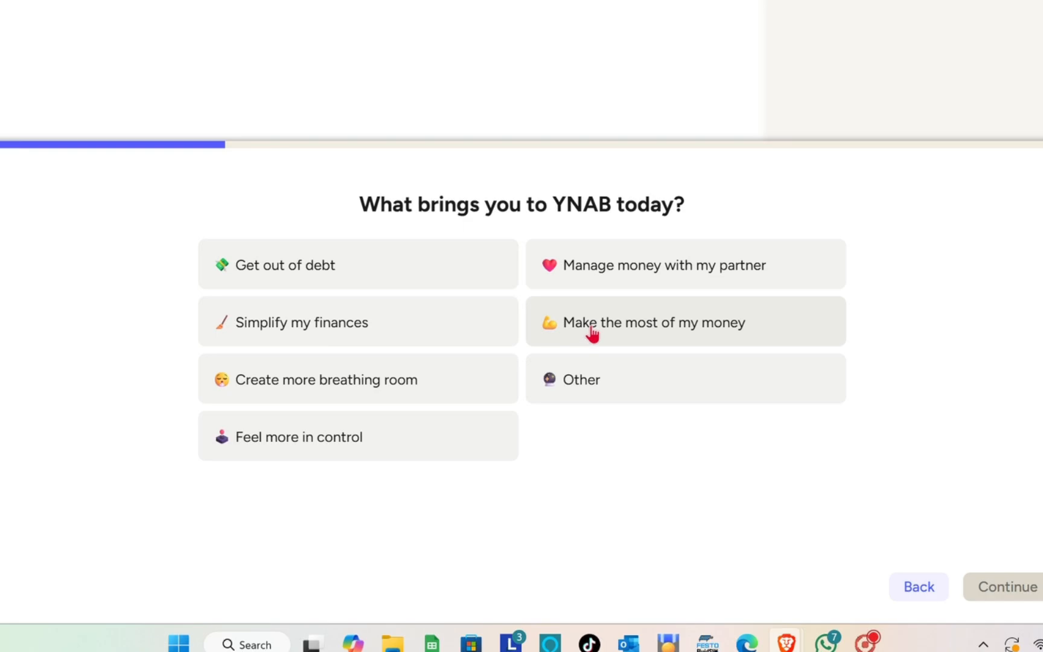
# Step: Choose "Make the most of my money" as the reason for using YNAB and proceed to building the plan
pyautogui.click(583, 395)
pyautogui.click(887, 583)
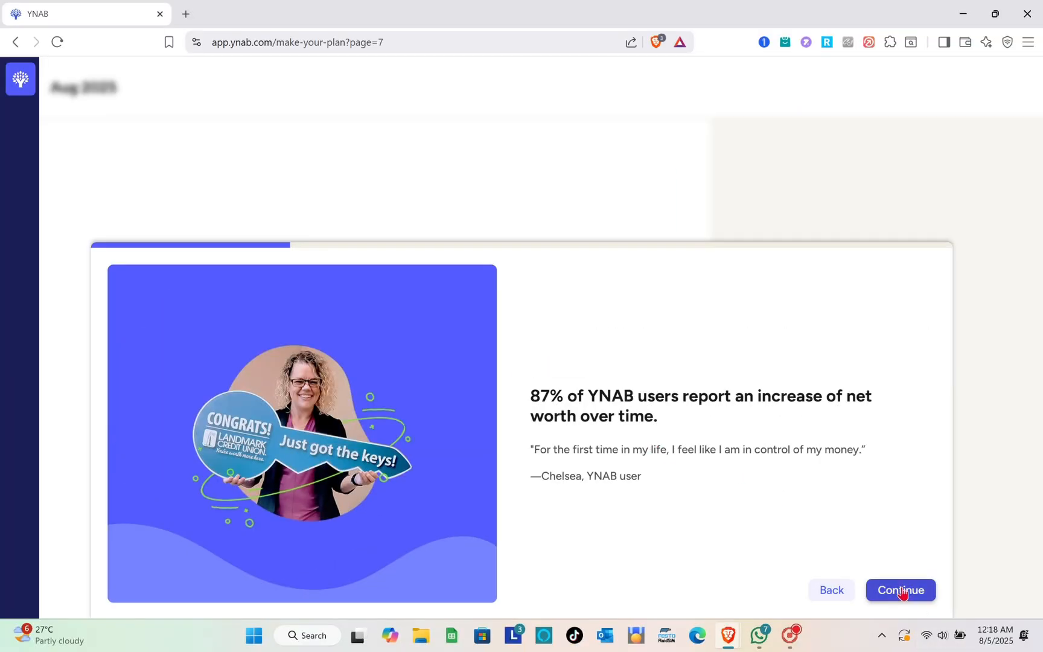
pyautogui.click(1002, 586)
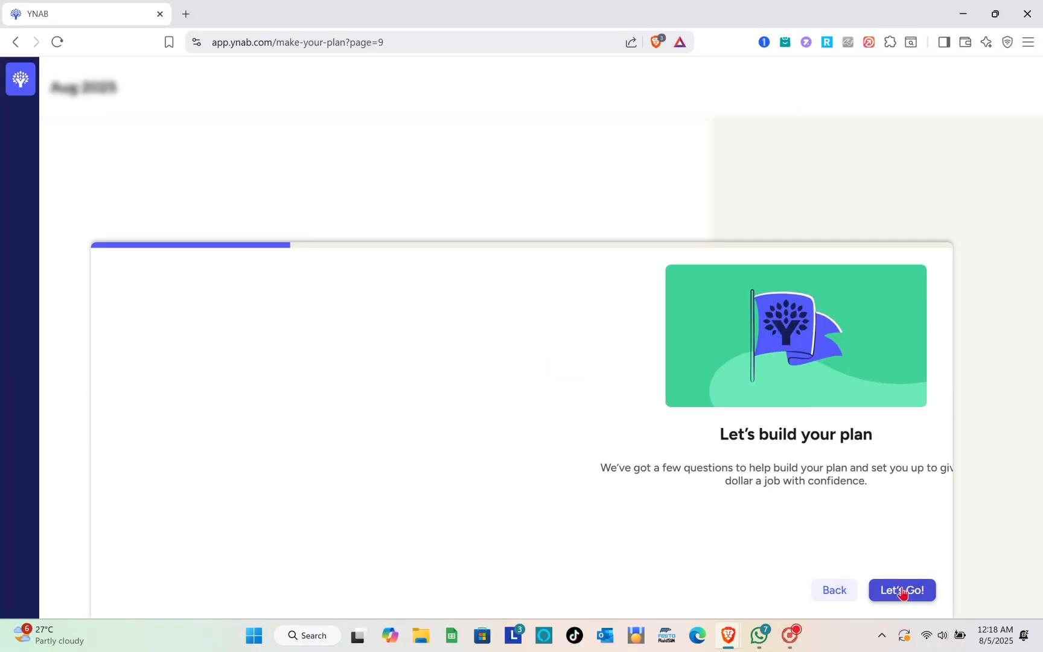
pyautogui.click(903, 590)
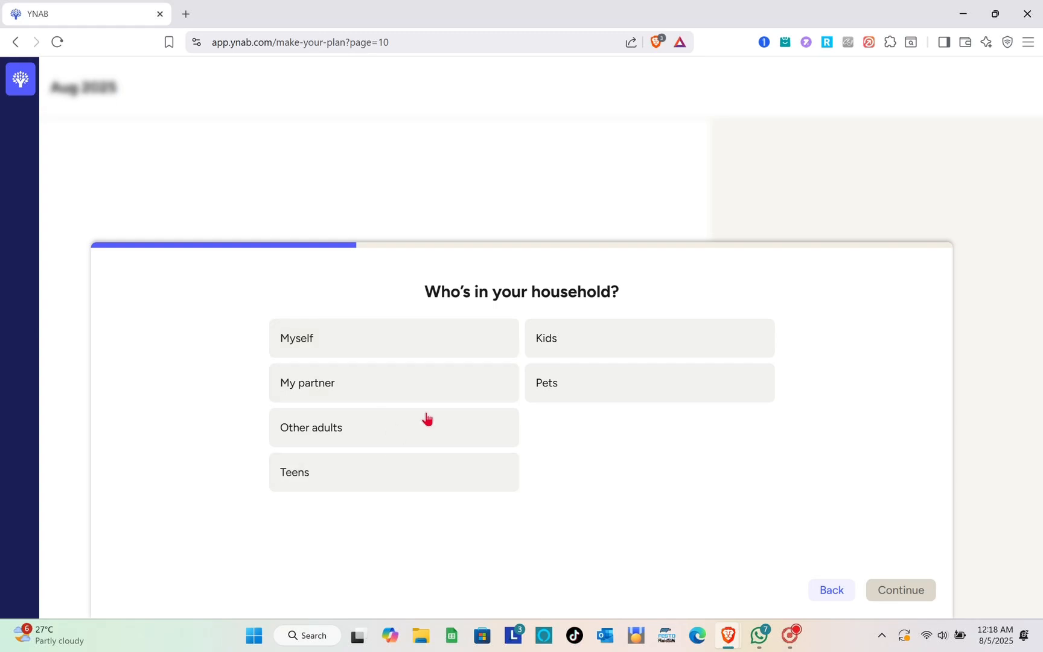
# Step: Answer the household, home and debt questions with Myself, I rent and no current debt
pyautogui.click(444, 356)
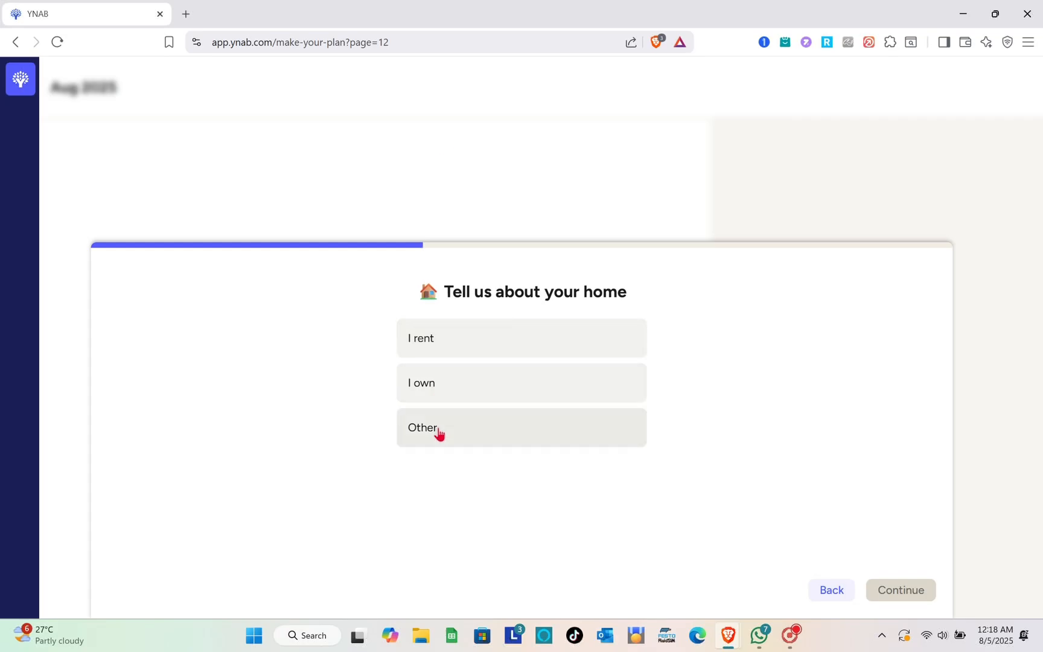
pyautogui.click(447, 339)
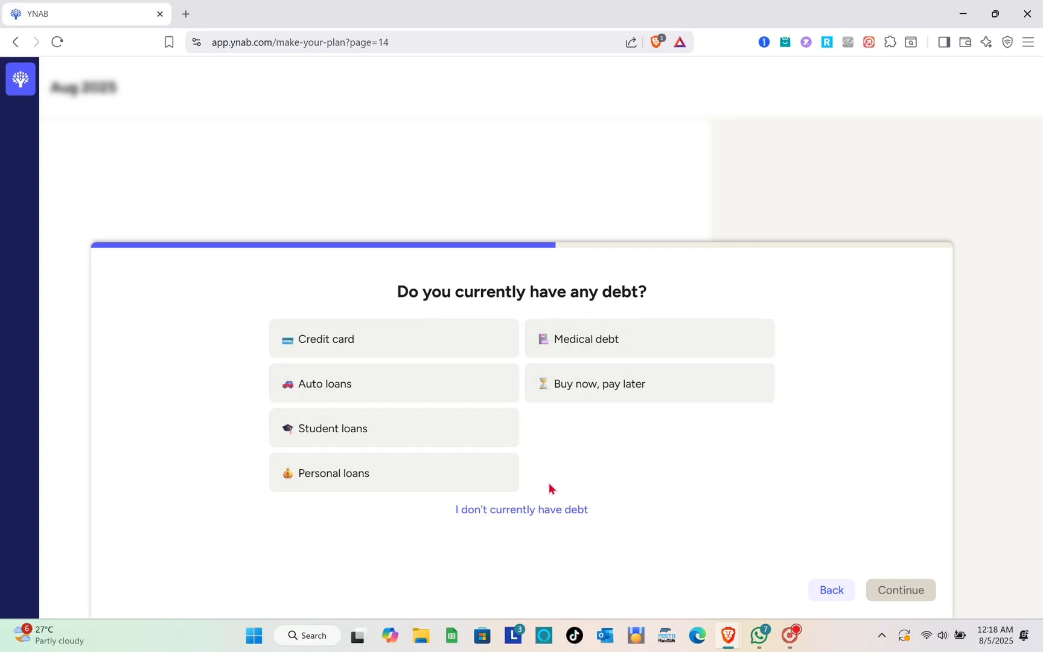
pyautogui.click(541, 510)
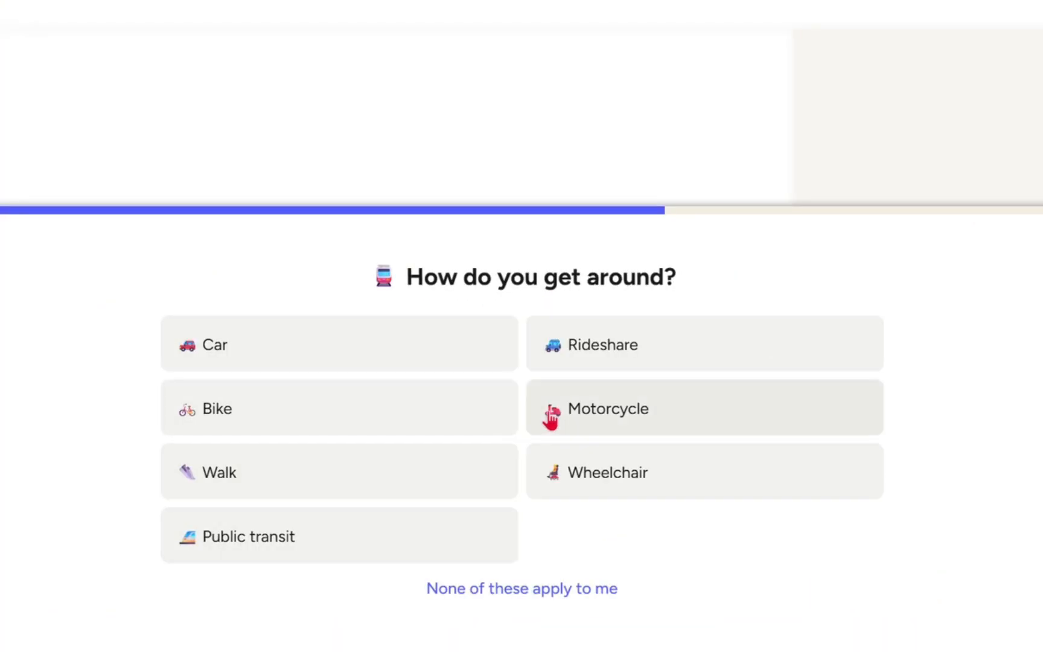
# Step: Choose Public transit for getting around, and Groceries, TV, phone or internet, Personal care and Clothing as regular spending
pyautogui.click(410, 545)
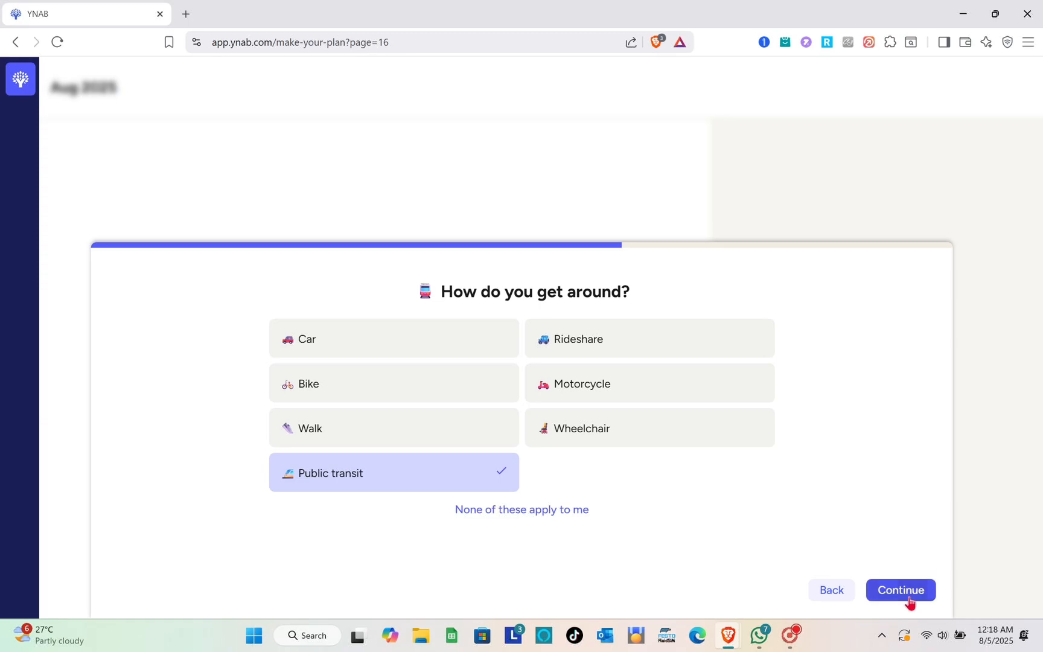
pyautogui.click(908, 596)
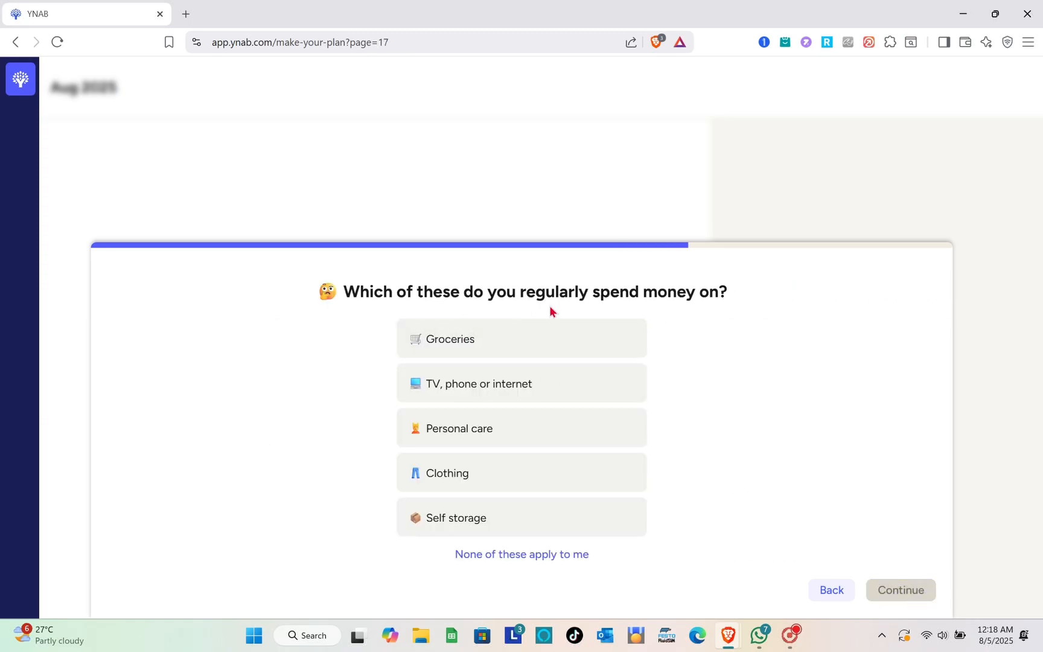
pyautogui.click(483, 350)
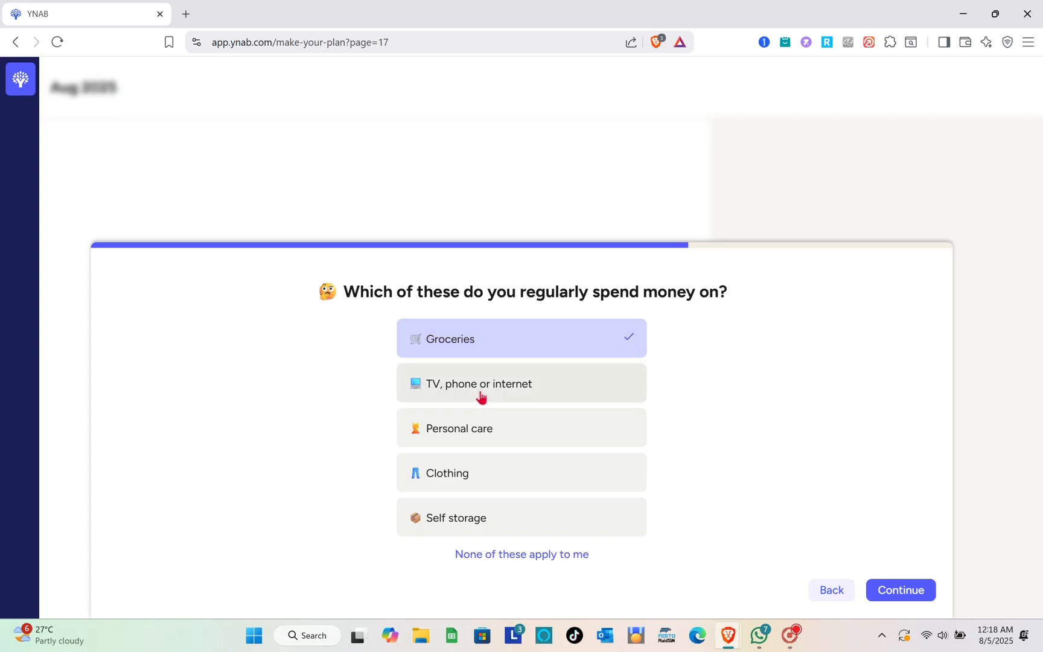
pyautogui.click(481, 397)
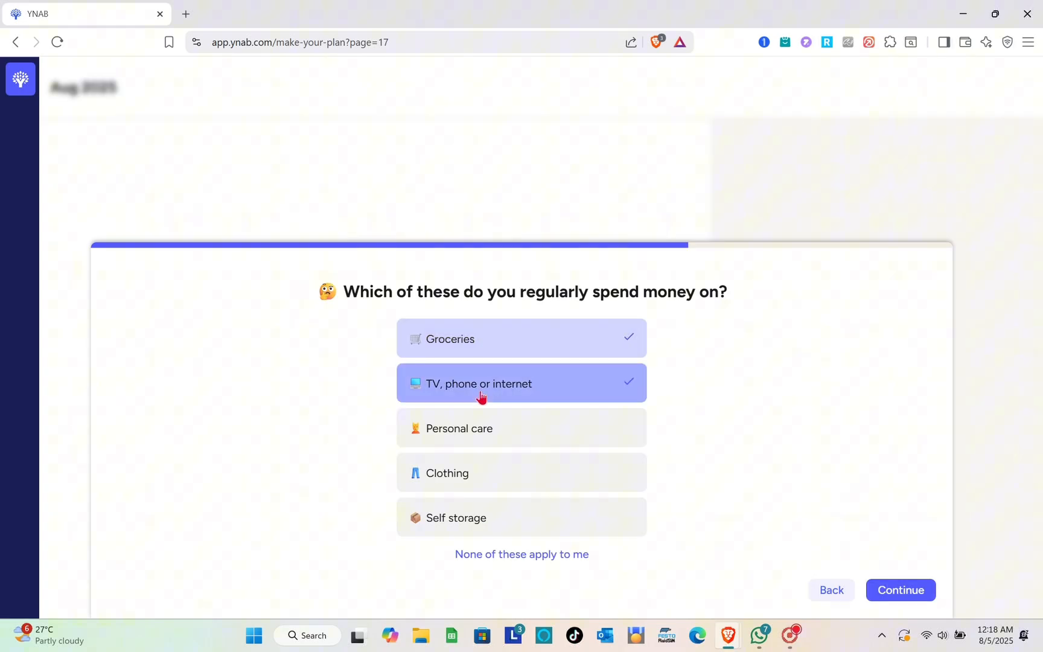
pyautogui.click(493, 429)
pyautogui.click(494, 481)
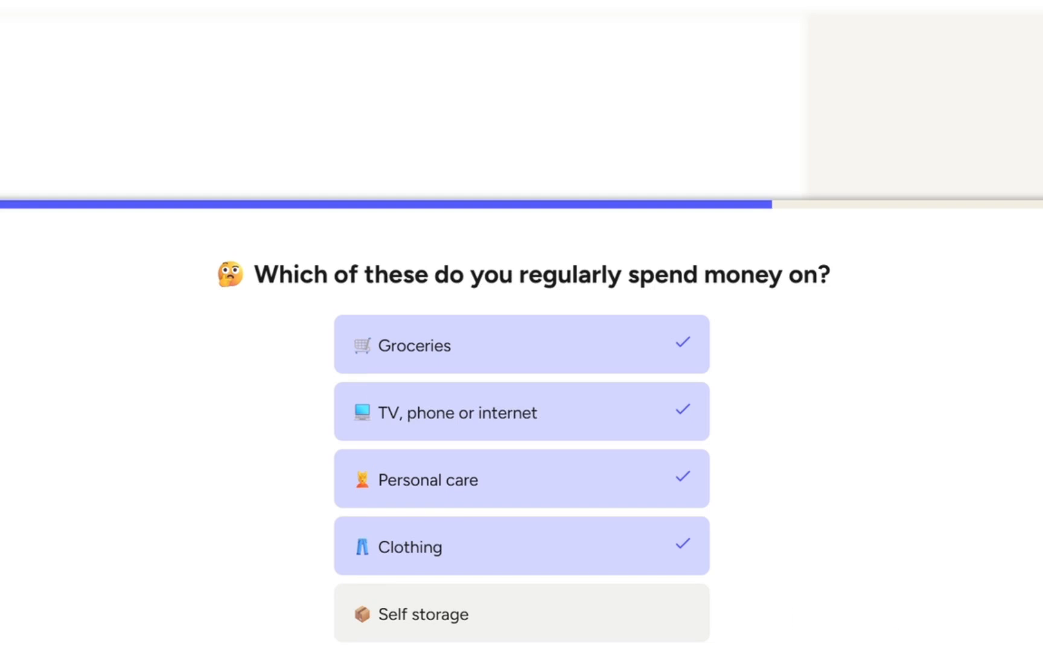
pyautogui.click(901, 589)
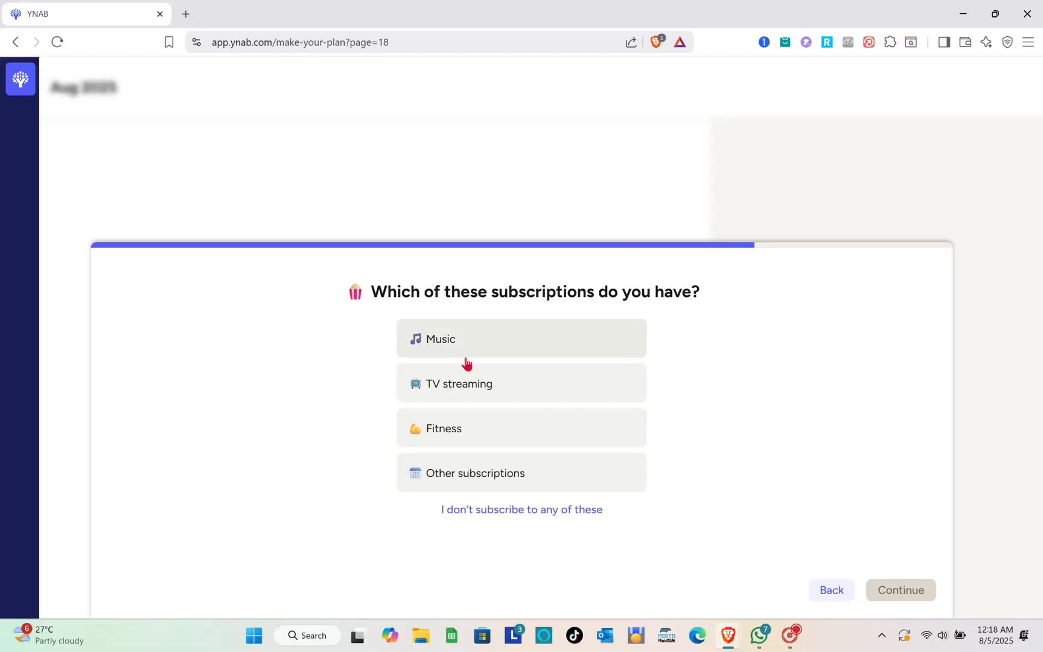
# Step: Select Music and TV streaming as subscriptions, and state that none of the larger, less frequent expenses apply
pyautogui.click(502, 341)
pyautogui.click(514, 384)
pyautogui.click(899, 594)
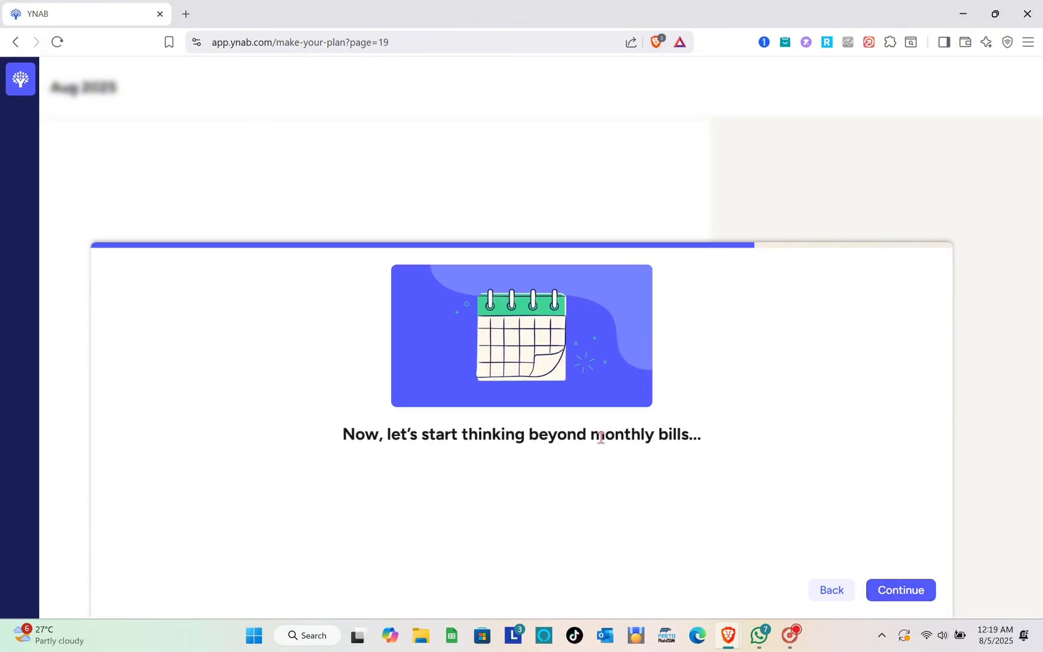
pyautogui.click(891, 589)
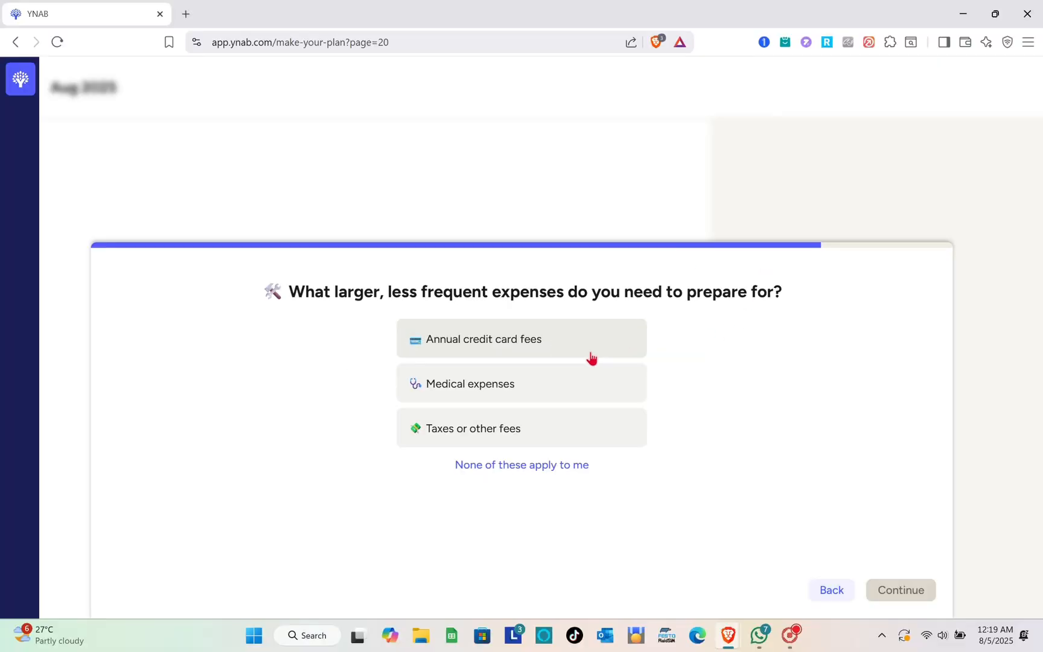
pyautogui.click(568, 523)
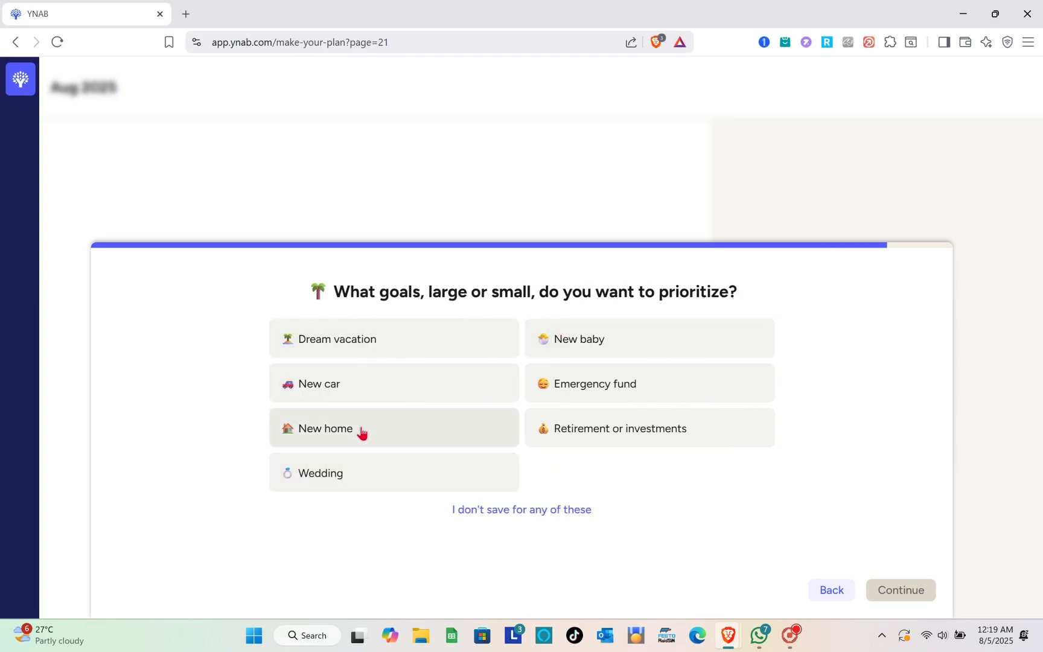
# Step: Prioritize the New home goal, include Dining out in the plan, and finish the questionnaire
pyautogui.click(409, 442)
pyautogui.click(904, 588)
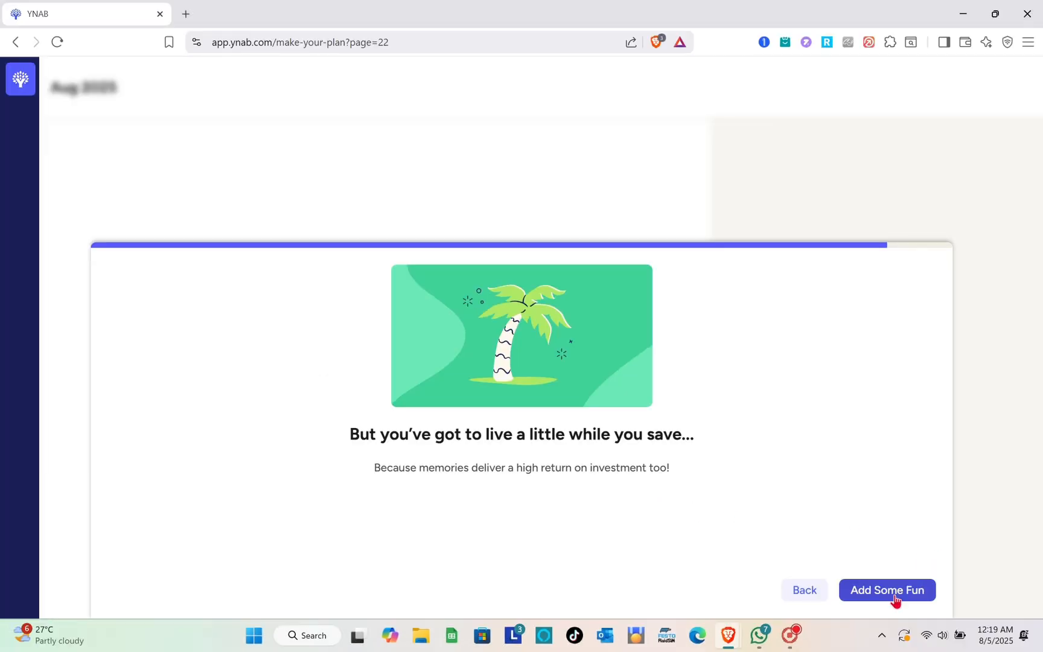
pyautogui.click(994, 589)
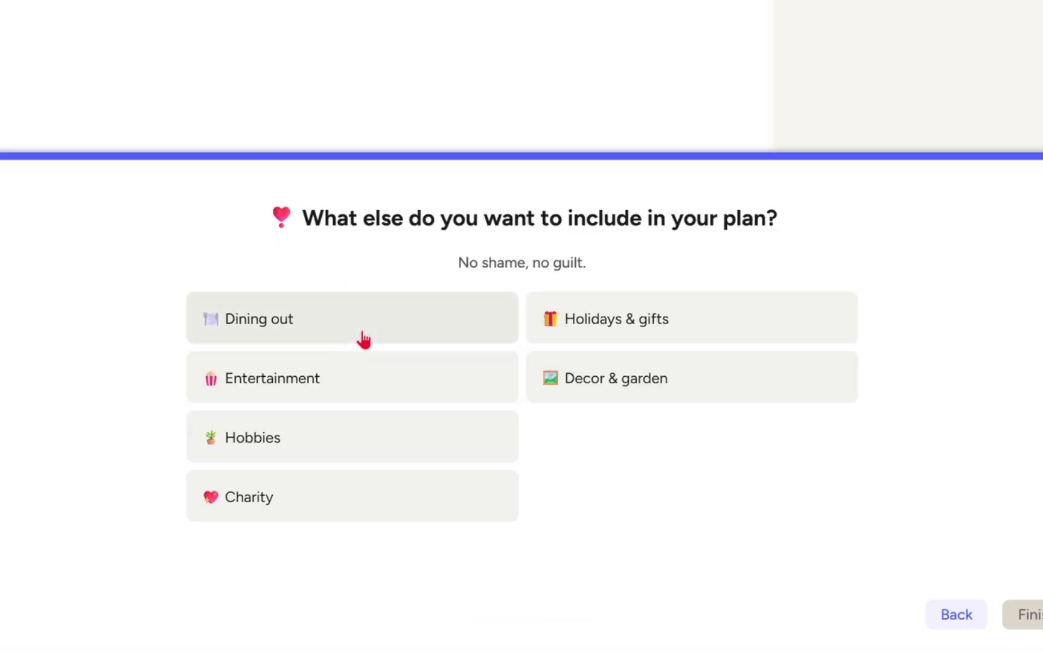
pyautogui.click(402, 378)
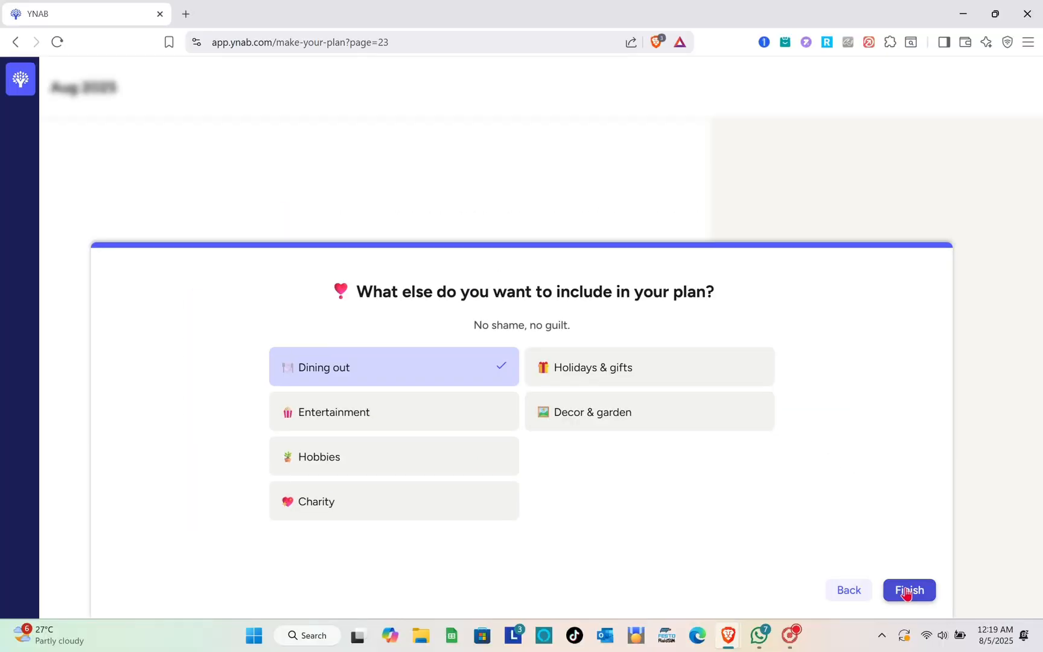
pyautogui.click(1034, 615)
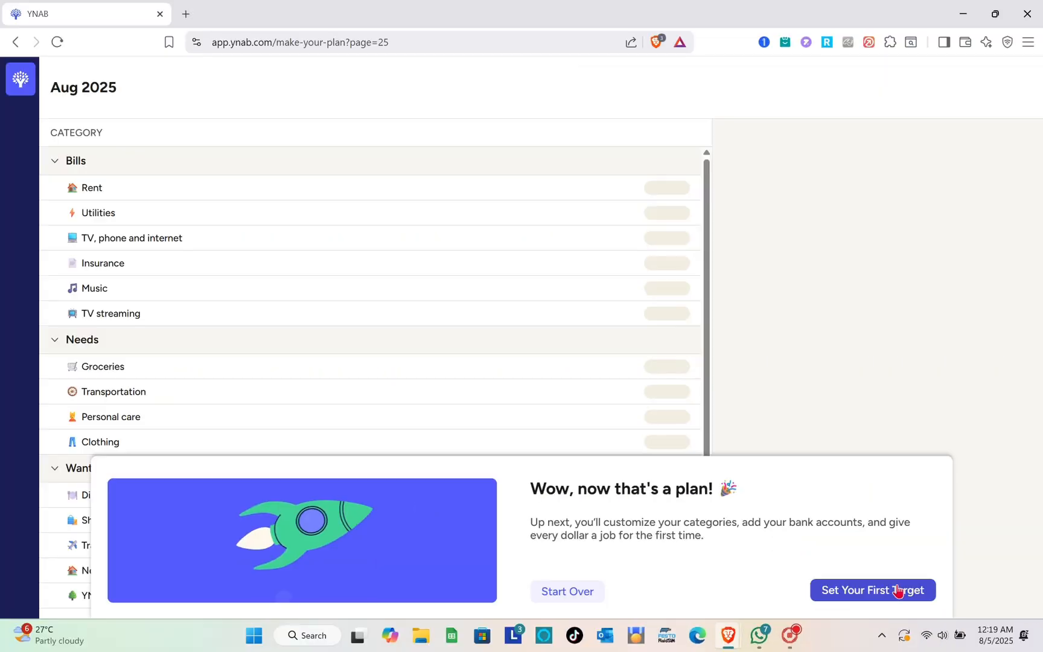
# Step: Start personalizing the generated plan and look through its Bills, Needs and Wants categories
pyautogui.click(923, 548)
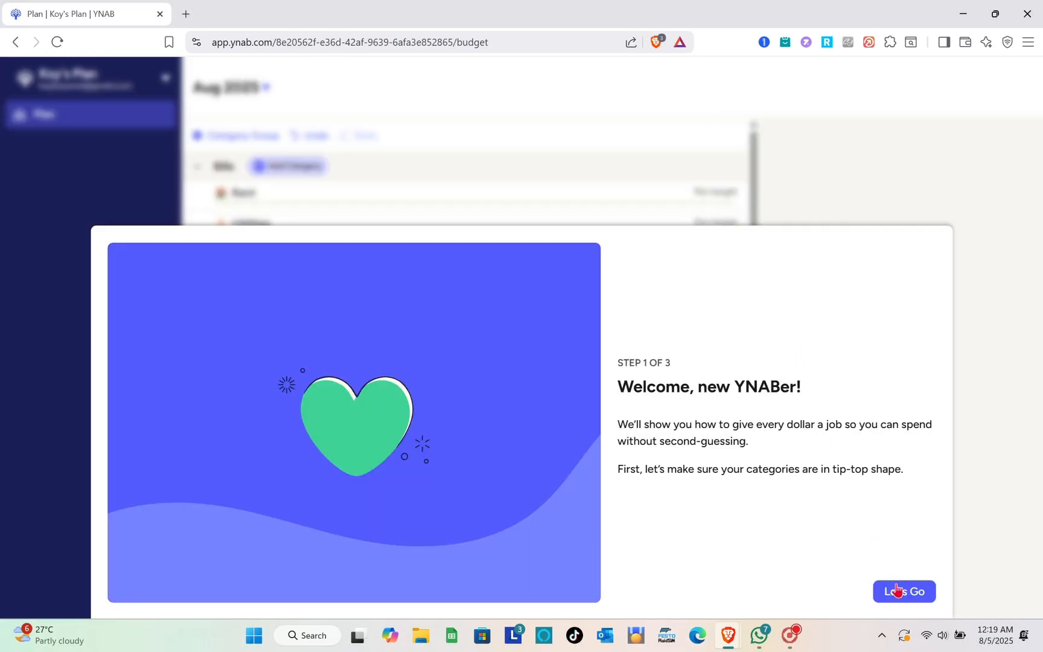
pyautogui.click(897, 590)
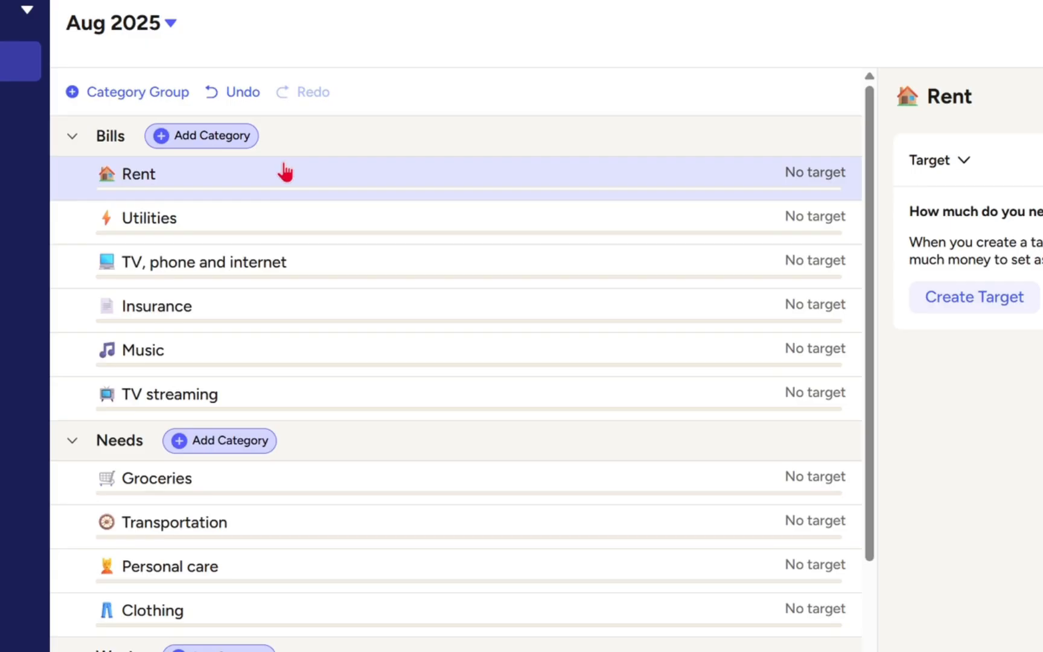
pyautogui.scroll(-5, 285, 172)
pyautogui.scroll(2, 285, 172)
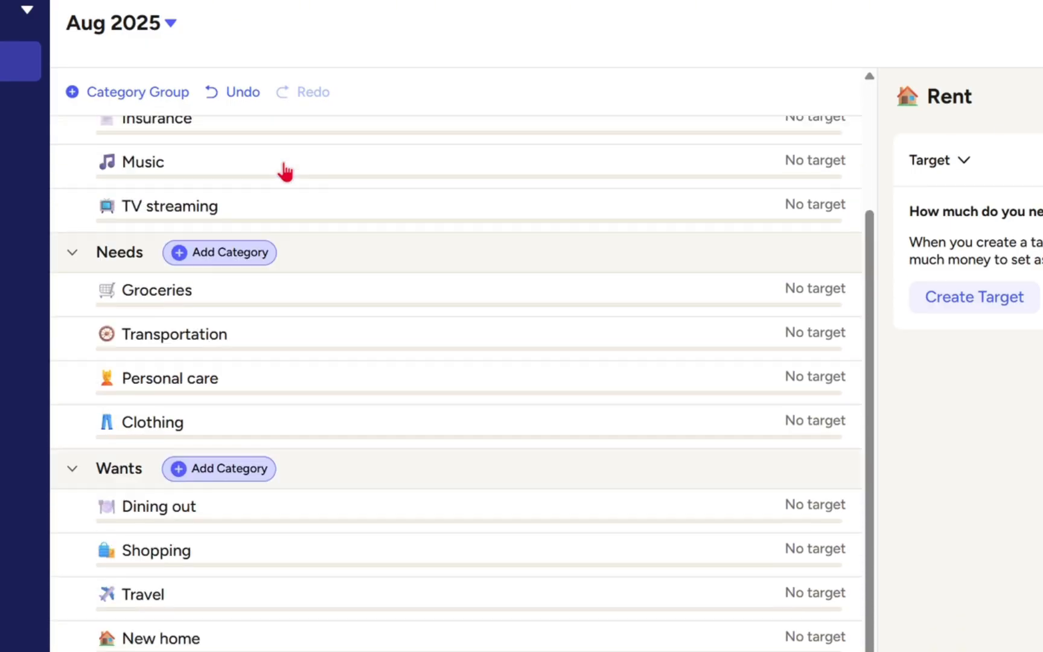
pyautogui.scroll(3, 285, 172)
pyautogui.click(211, 135)
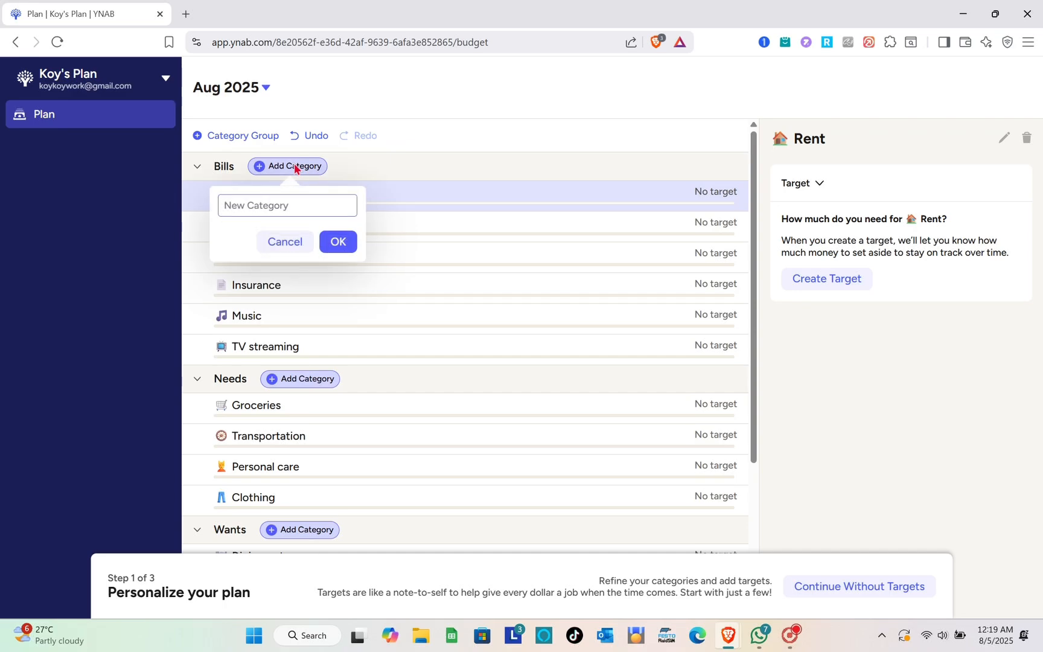
pyautogui.click(424, 174)
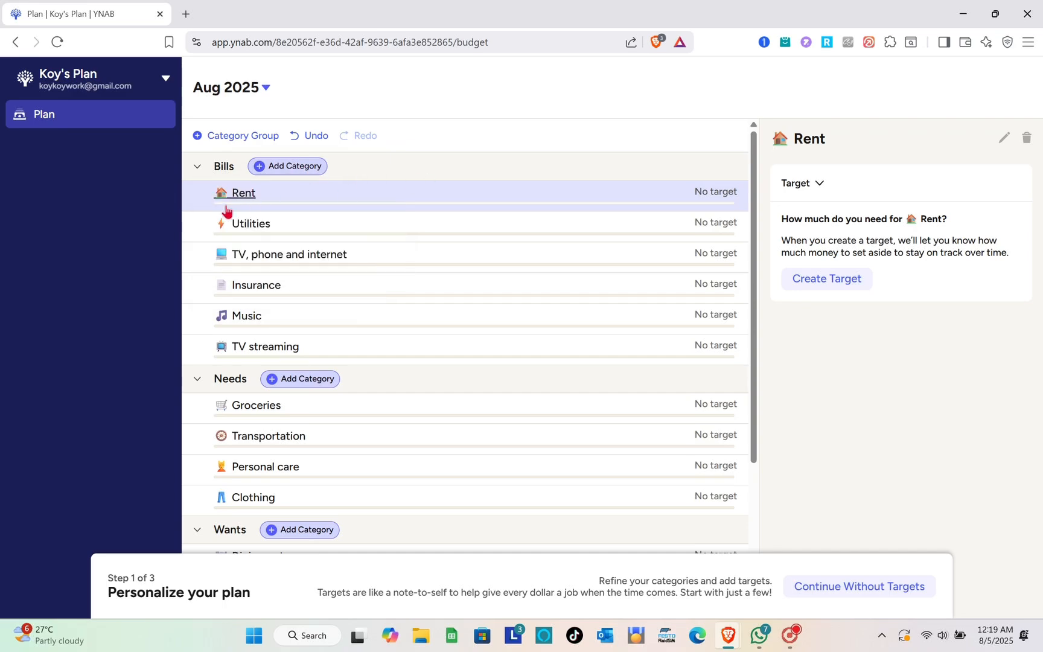
pyautogui.click(694, 199)
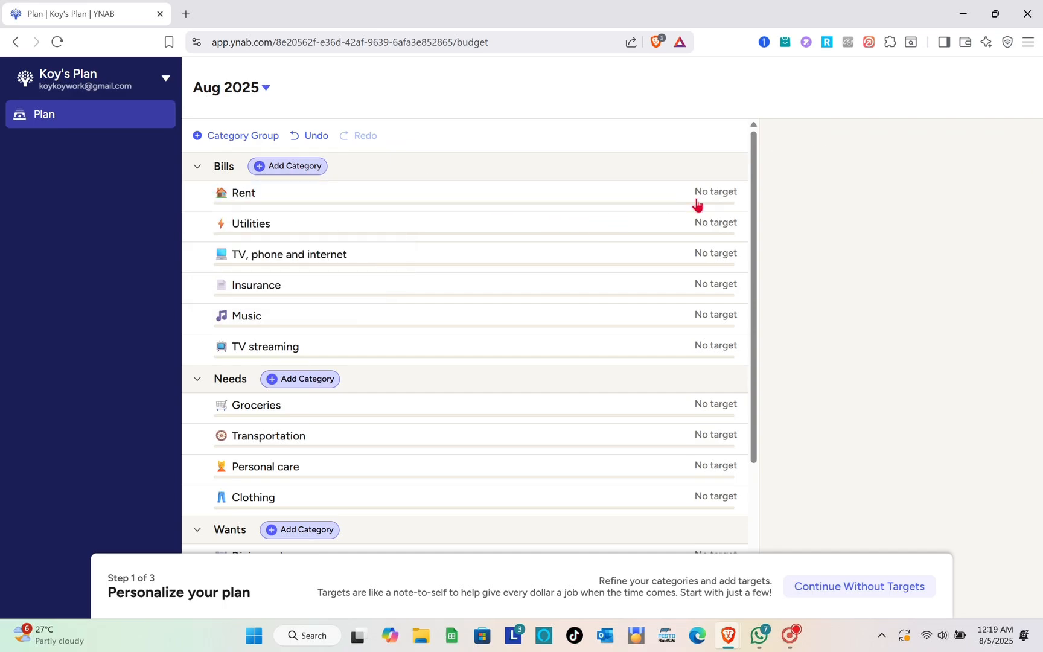
# Step: Create and save a monthly target of $100.00 for Rent, due by the last day of the month
pyautogui.click(492, 196)
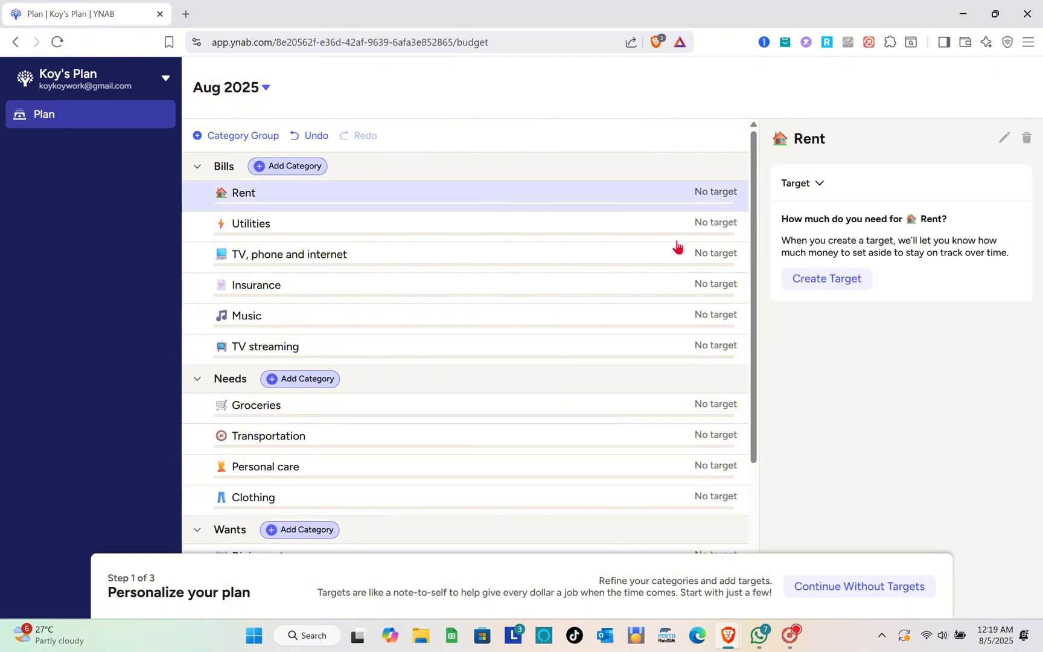
pyautogui.click(834, 283)
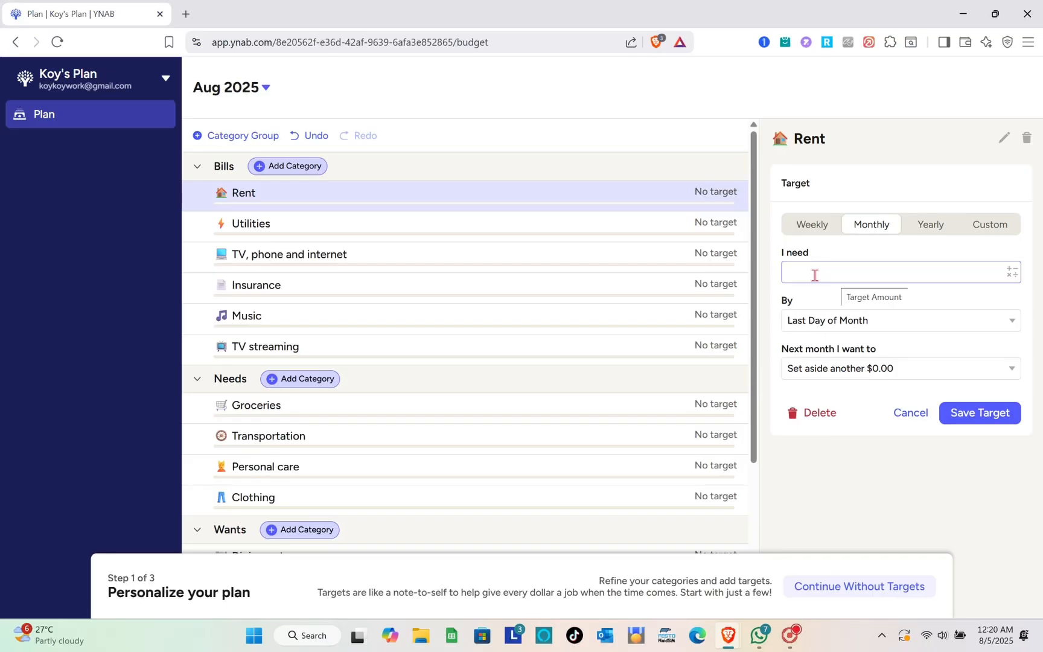
pyautogui.write('100')
pyautogui.click(945, 350)
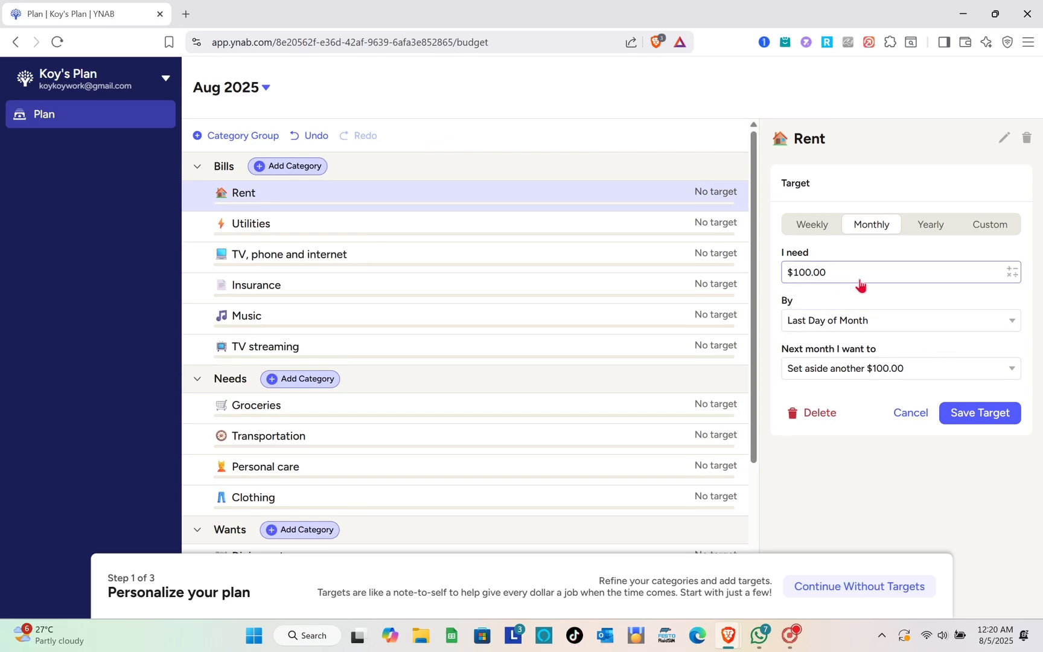
pyautogui.click(980, 414)
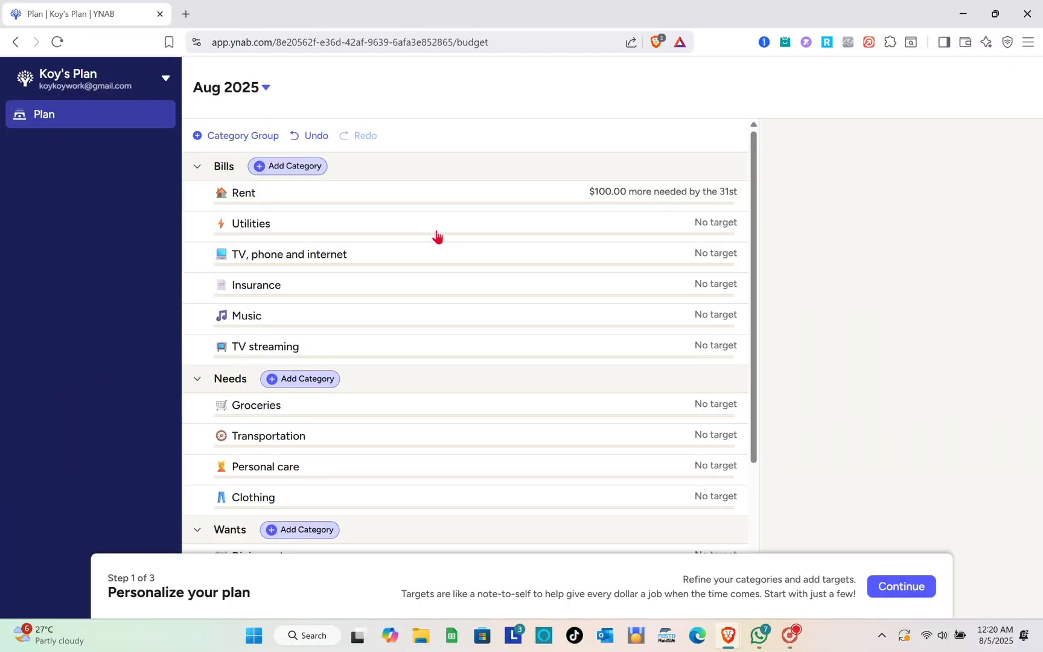
# Step: Create and save a monthly target of $50.00 for TV, phone and internet, due by the last day of the month
pyautogui.click(437, 236)
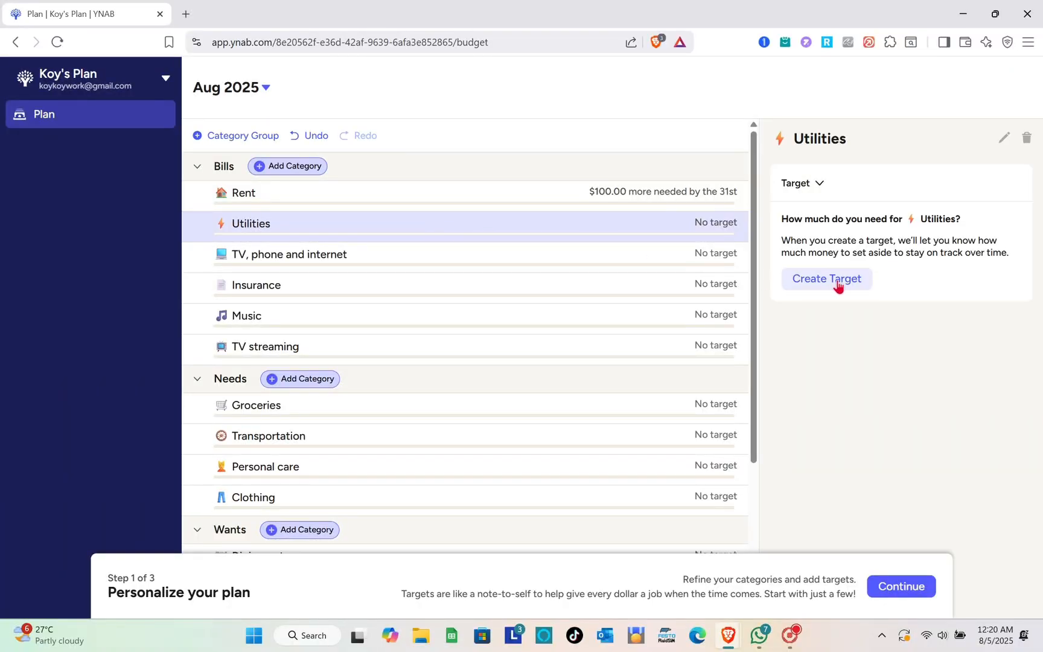
pyautogui.click(656, 261)
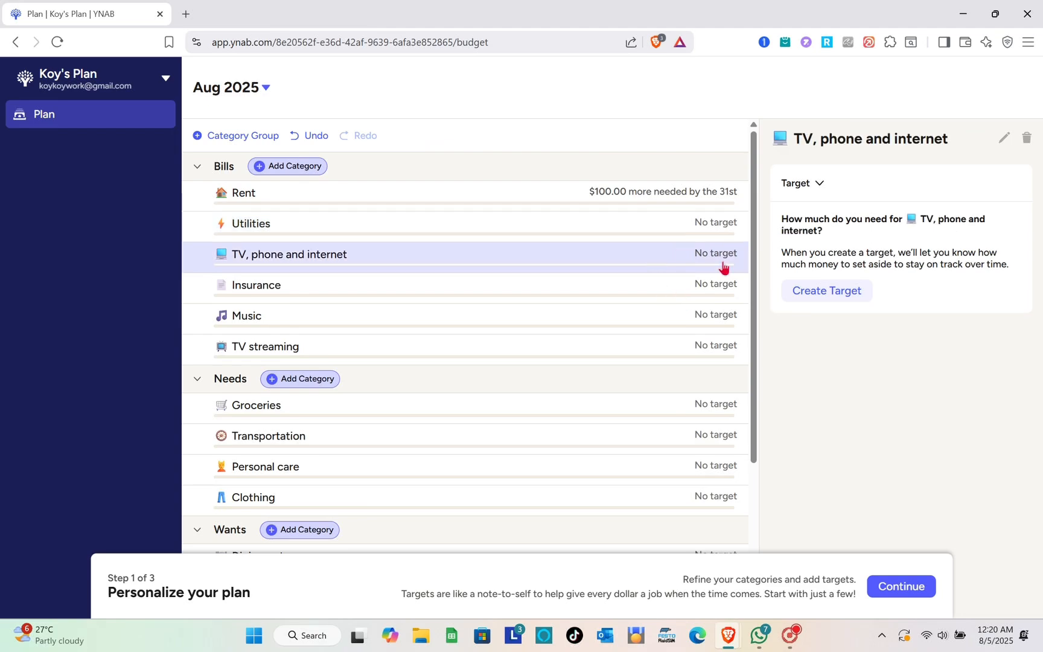
pyautogui.click(830, 292)
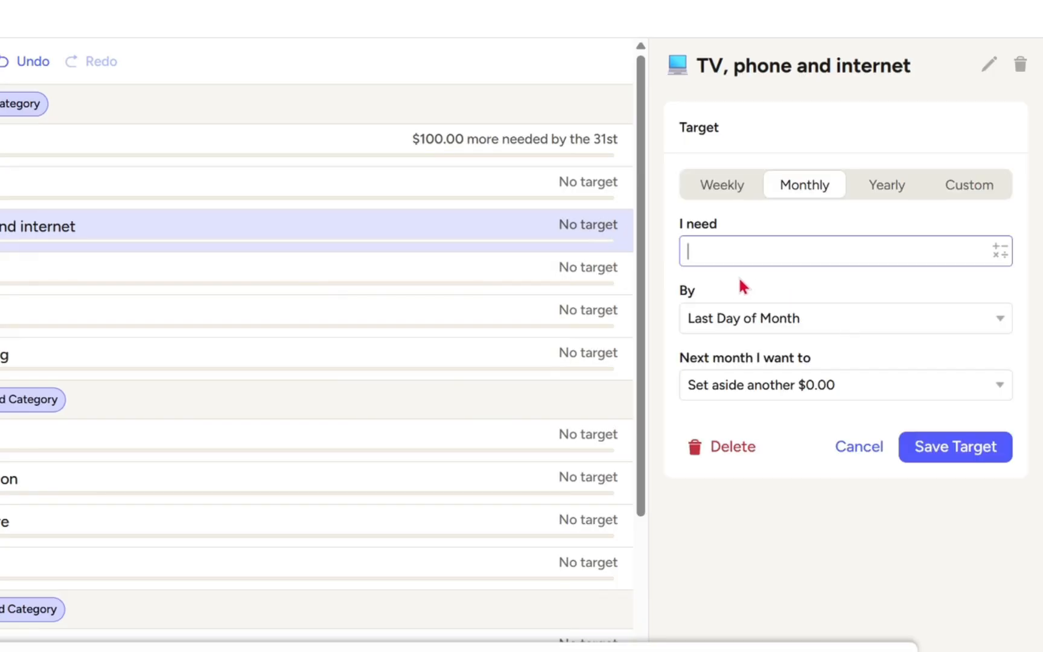
pyautogui.write('50')
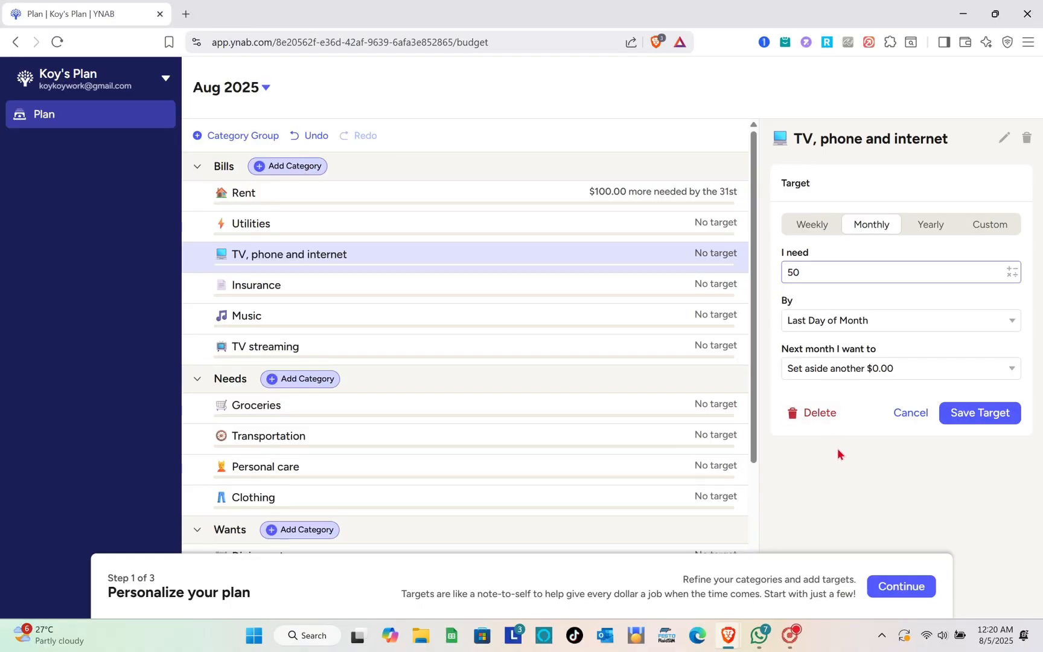
pyautogui.click(837, 449)
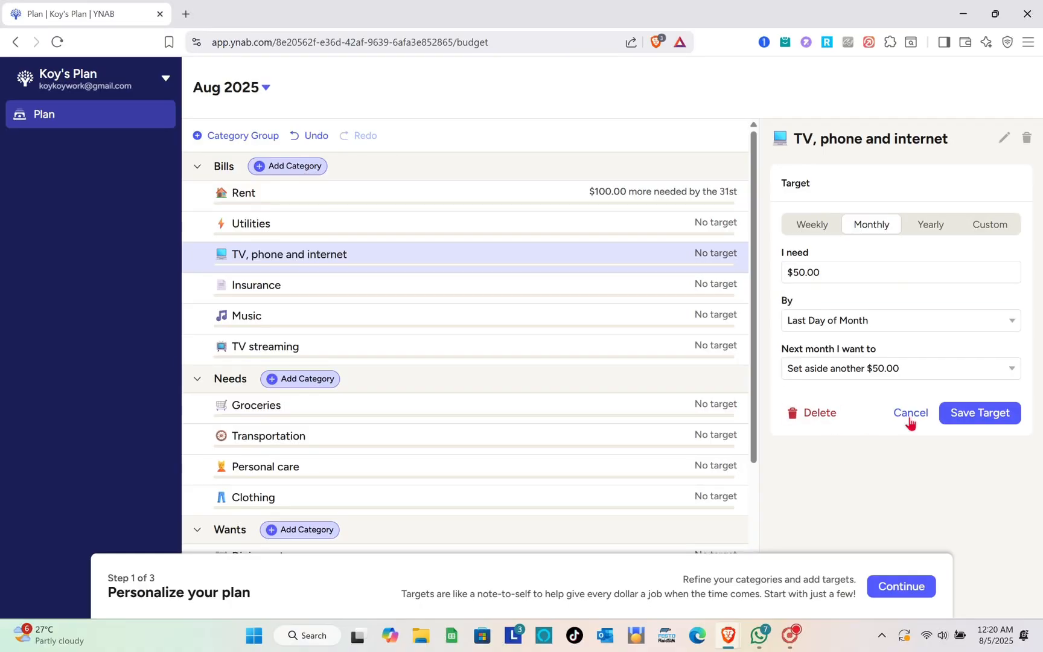
pyautogui.click(993, 414)
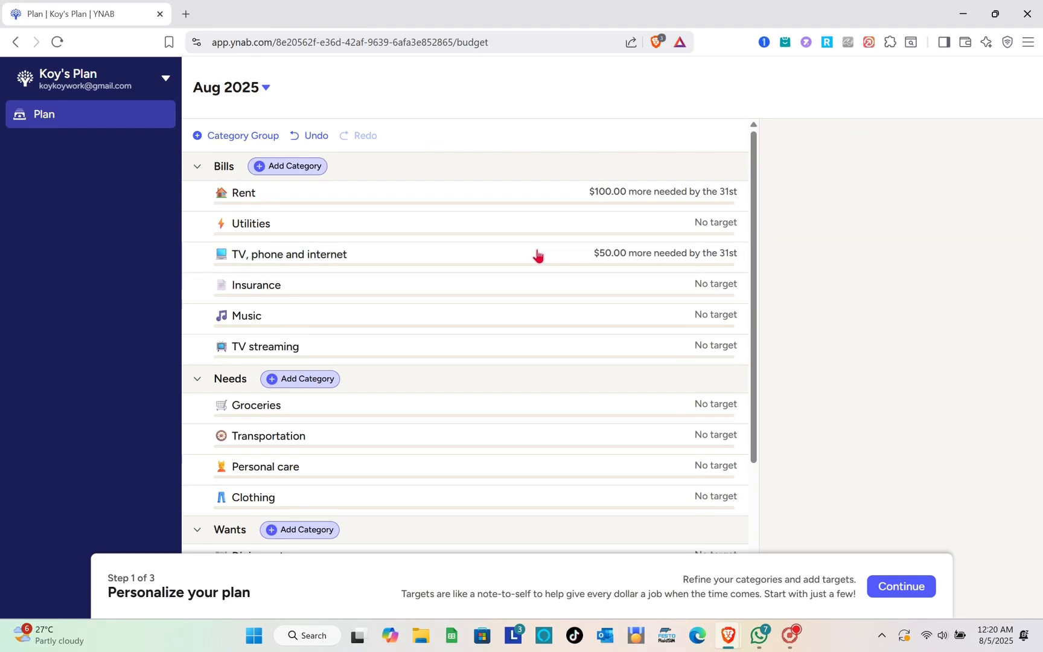
# Step: Create and save a monthly target of $10.00 for Music, due by the last day of the month
pyautogui.click(645, 291)
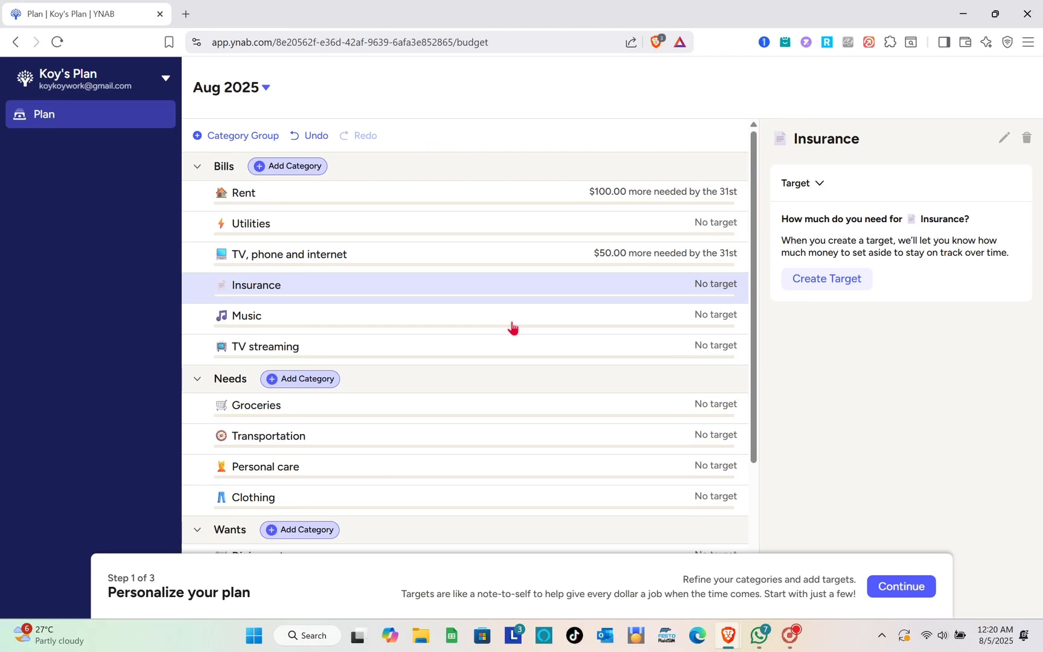
pyautogui.click(502, 320)
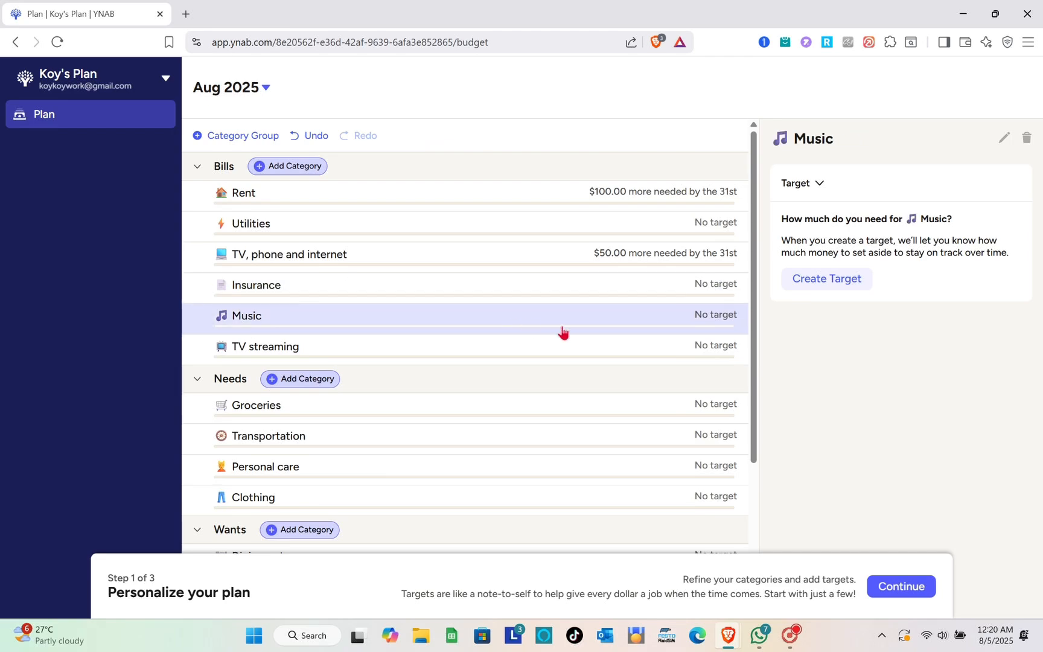
pyautogui.click(819, 281)
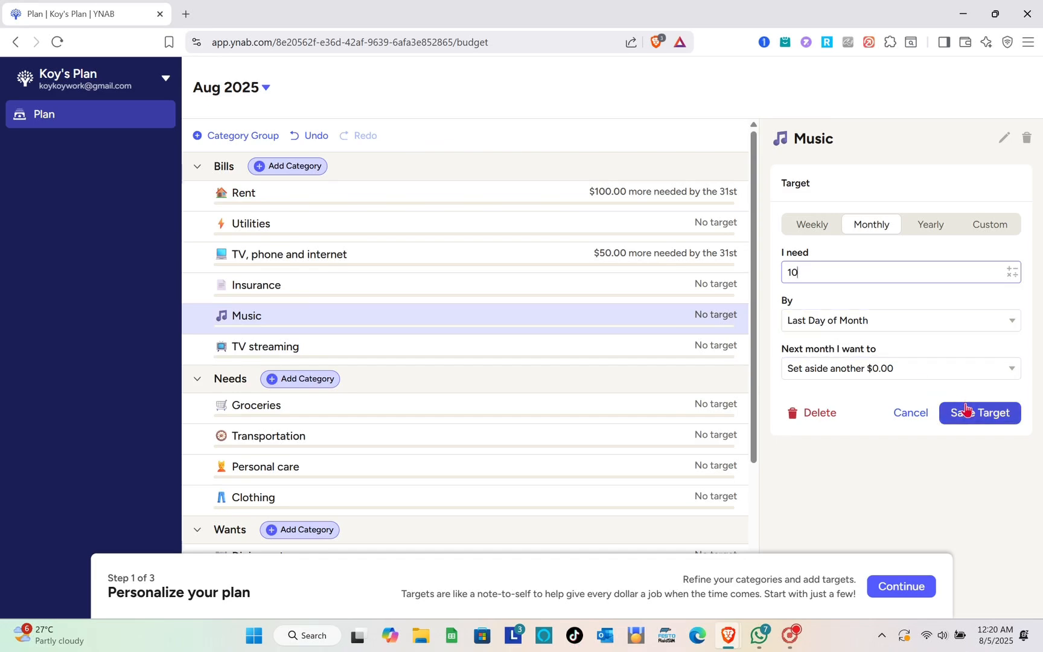
pyautogui.press('Return')
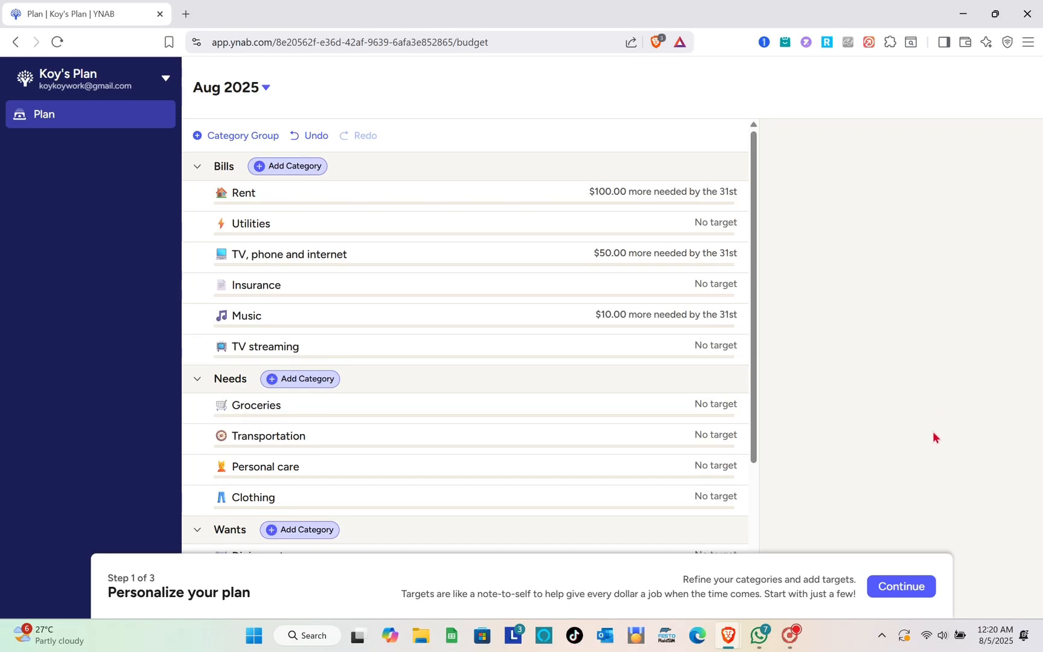
# Step: Create and save a monthly target of $4.00 for TV streaming, due by the last day of the month
pyautogui.scroll(-3, 547, 313)
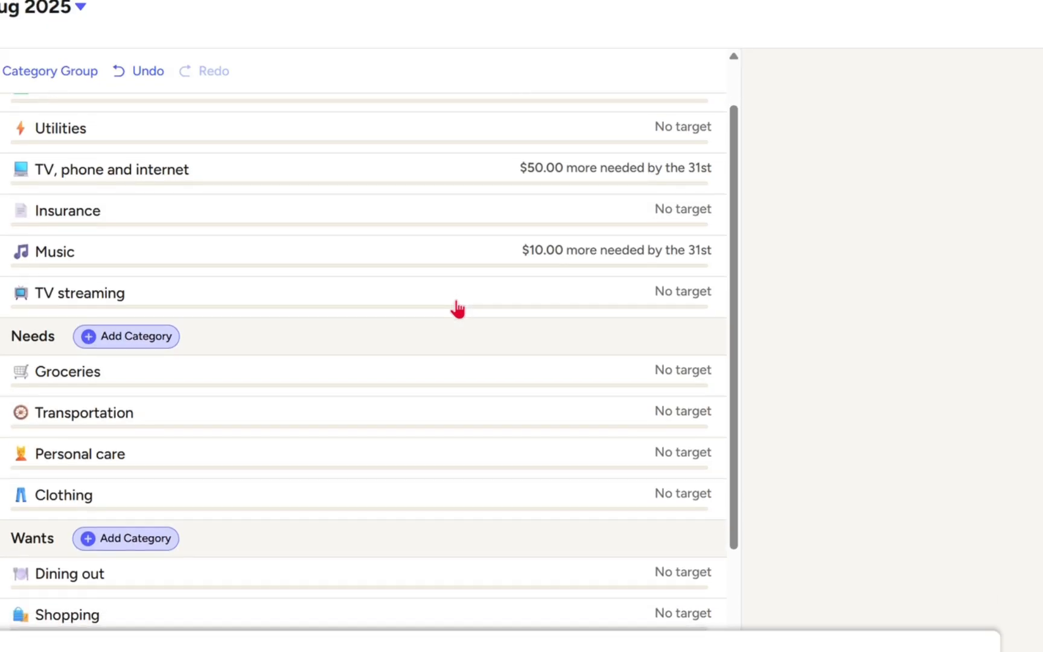
pyautogui.click(692, 252)
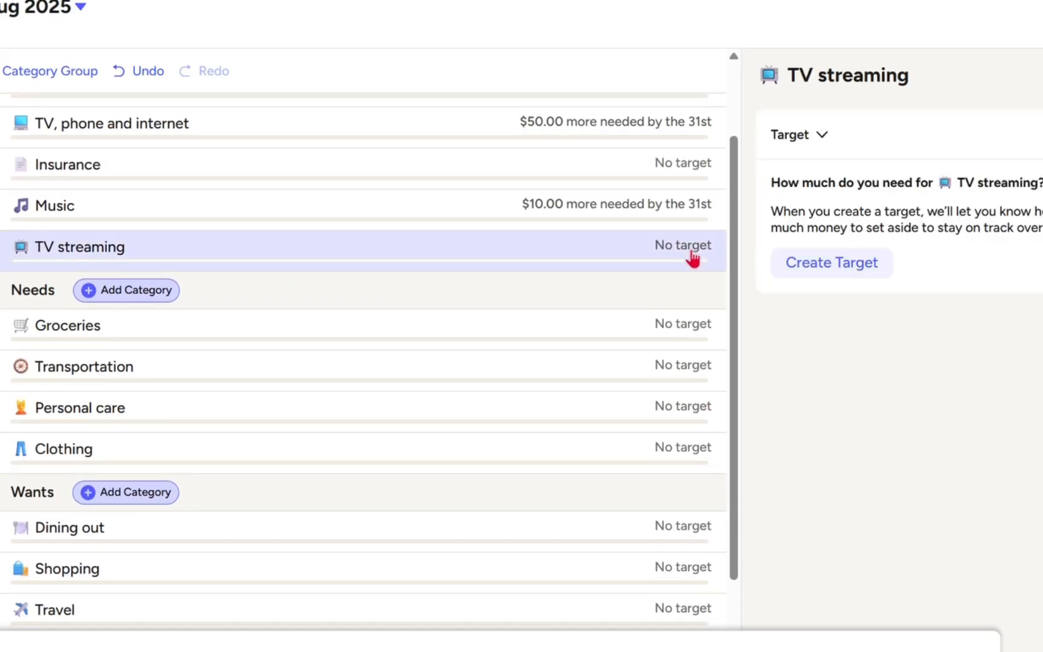
pyautogui.click(848, 270)
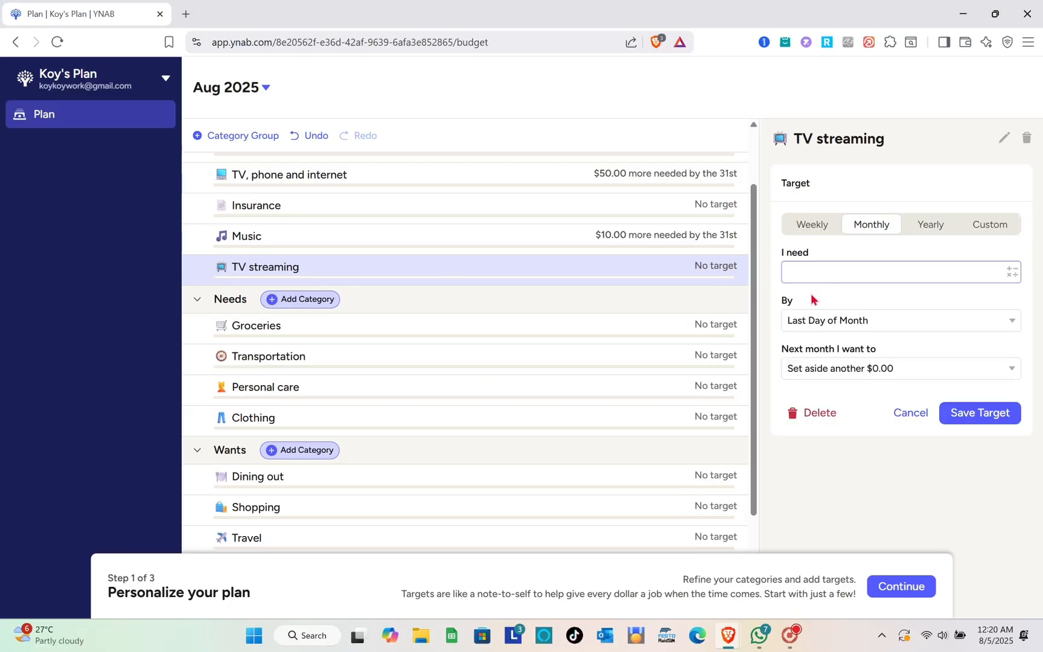
pyautogui.write('4')
pyautogui.click(847, 475)
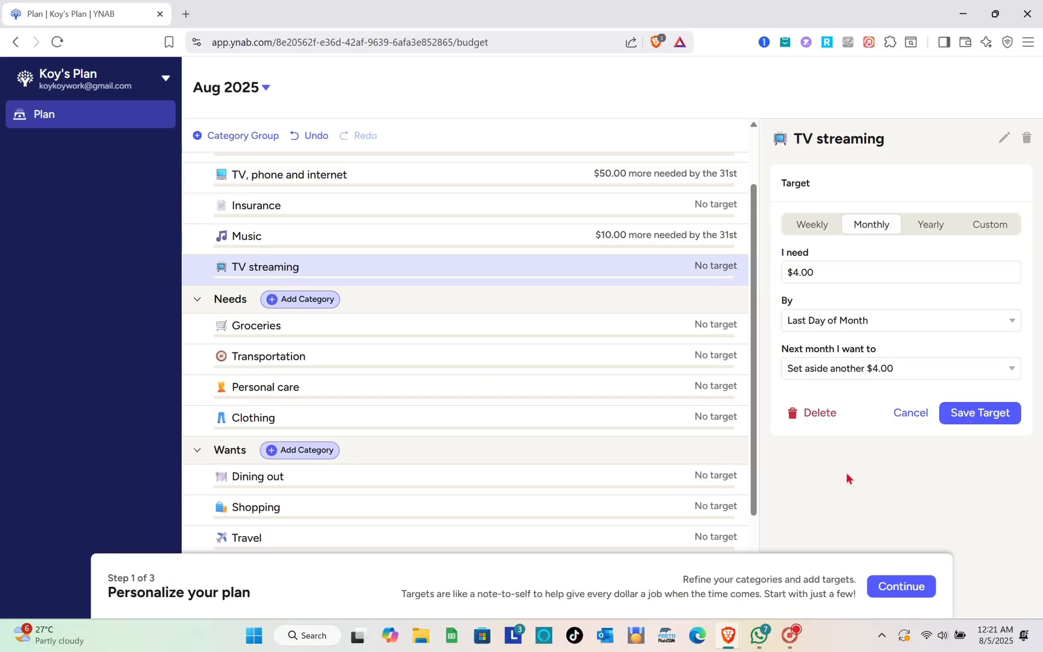
pyautogui.click(972, 413)
# Step: Create and save a weekly target of $70 for Groceries in the Needs group, due every Saturday
pyautogui.scroll(-1, 437, 317)
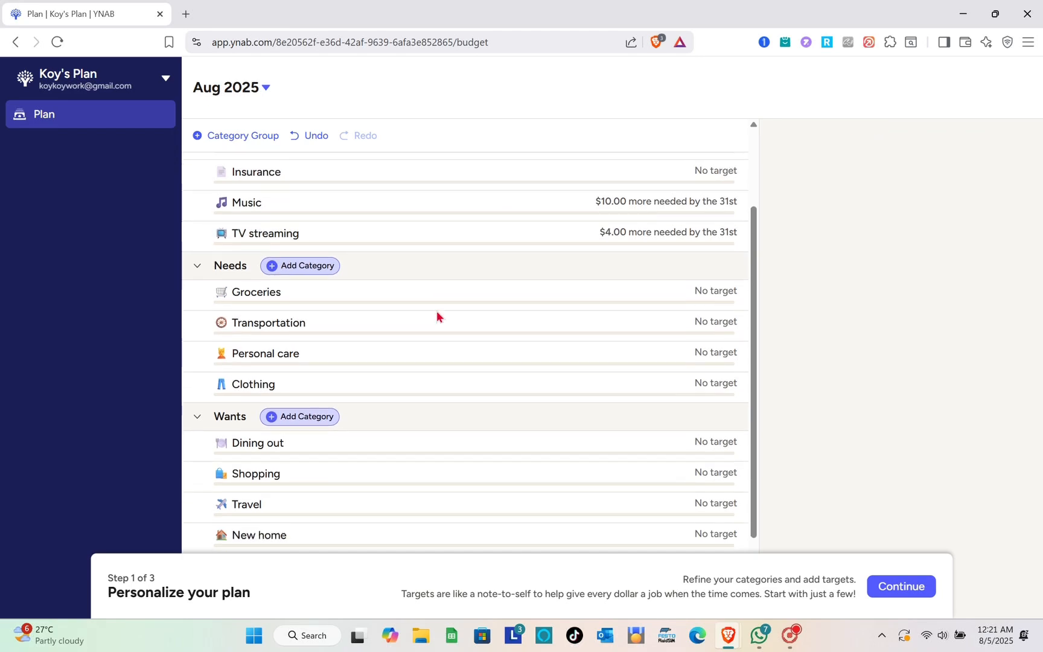
pyautogui.scroll(-1, 386, 305)
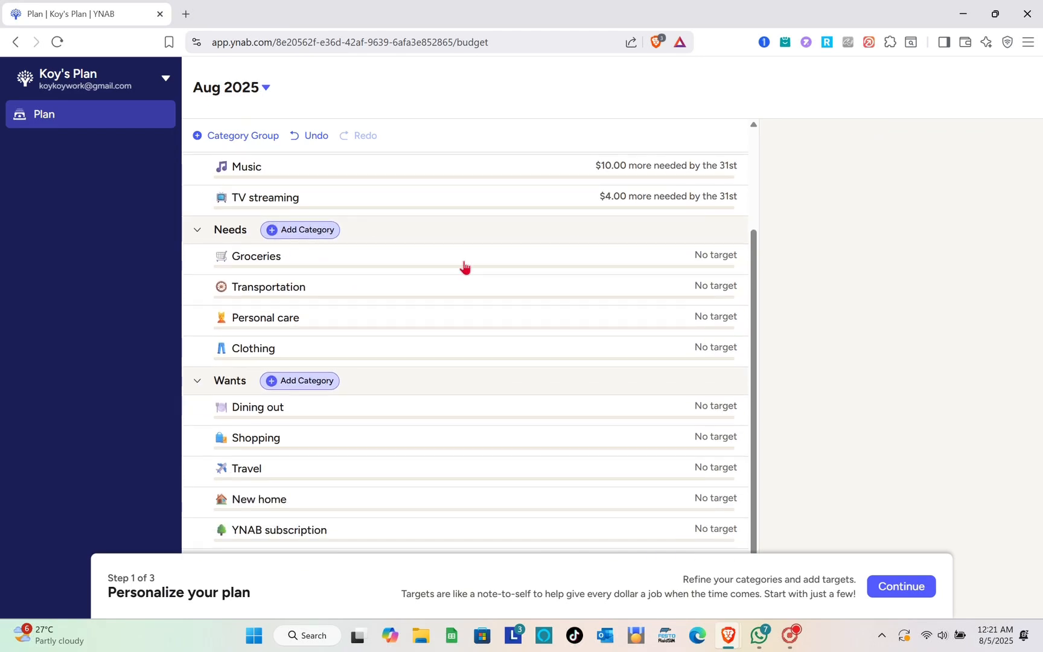
pyautogui.click(658, 266)
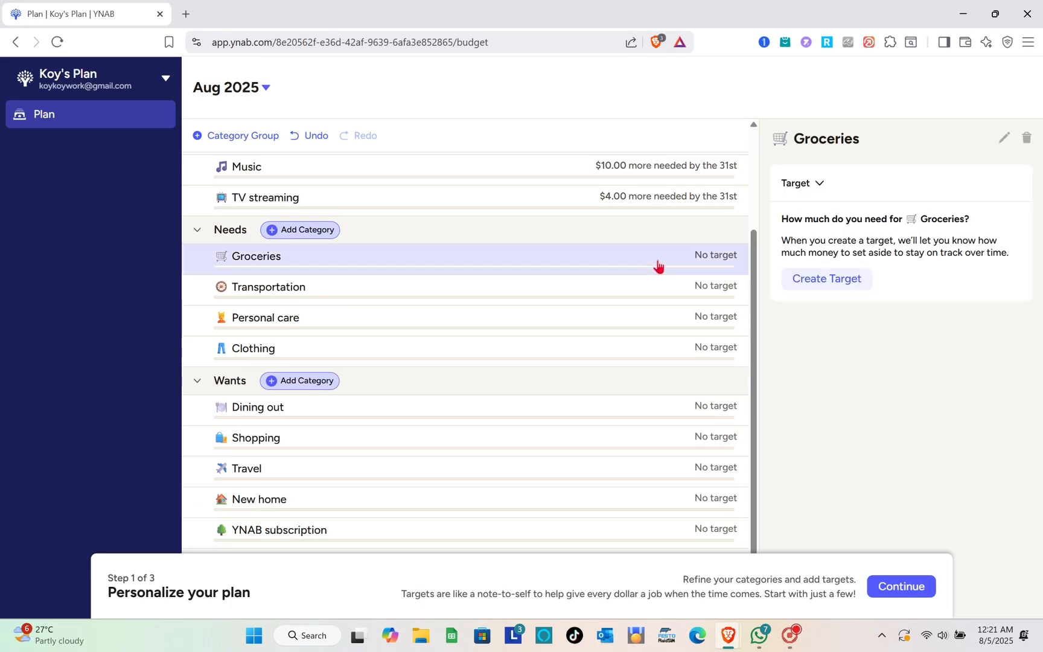
pyautogui.click(848, 287)
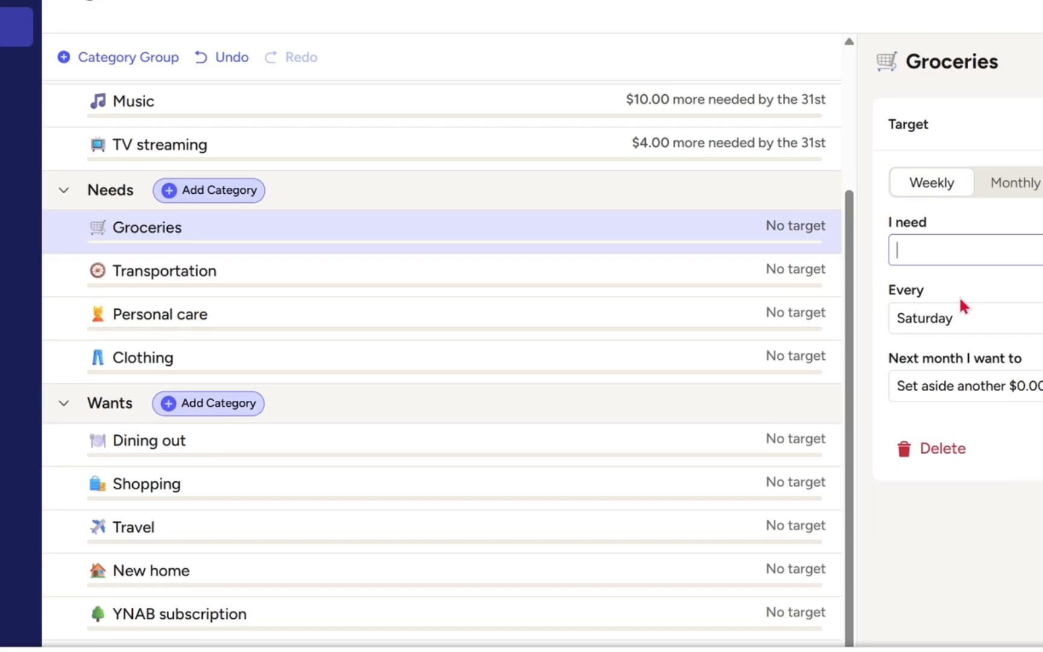
pyautogui.write('70')
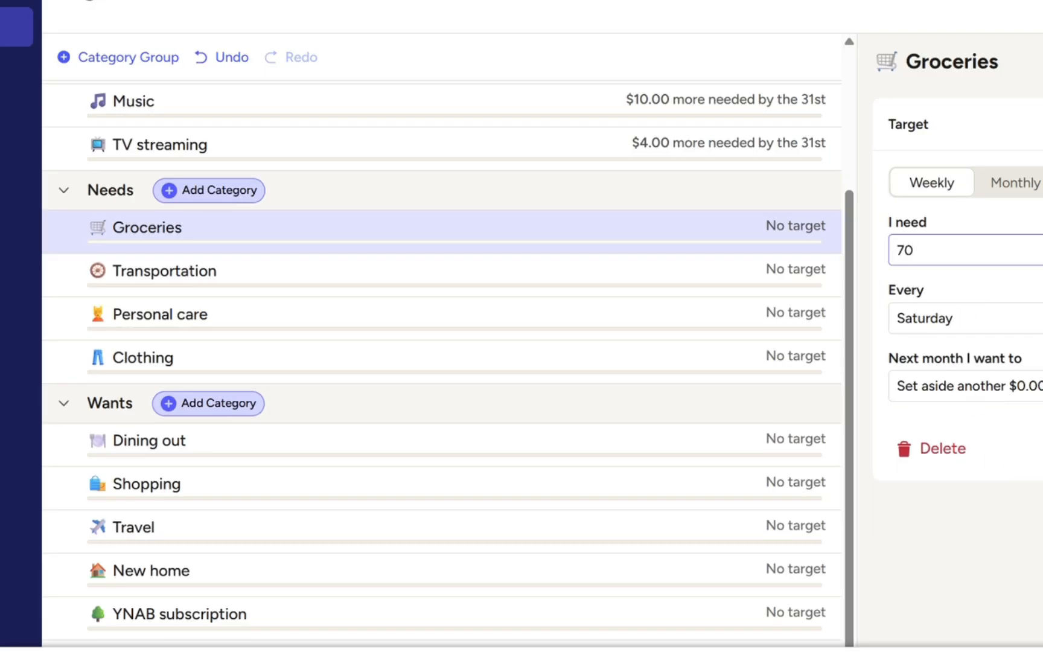
pyautogui.press('Return')
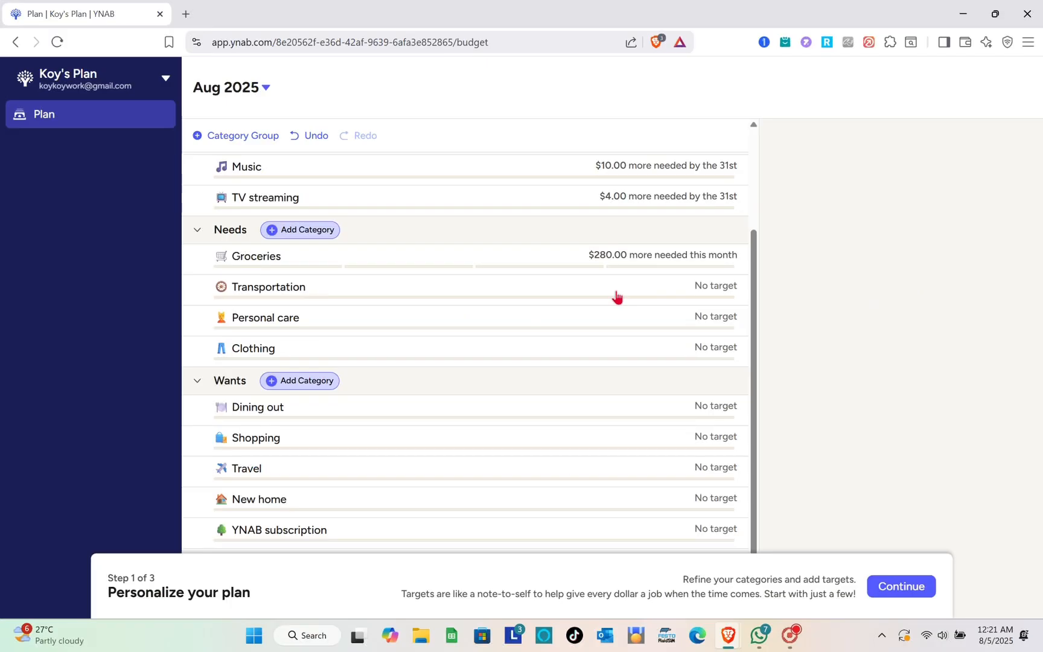
# Step: Create and save a weekly target of $40.00 for Transportation, due every Saturday
pyautogui.click(655, 283)
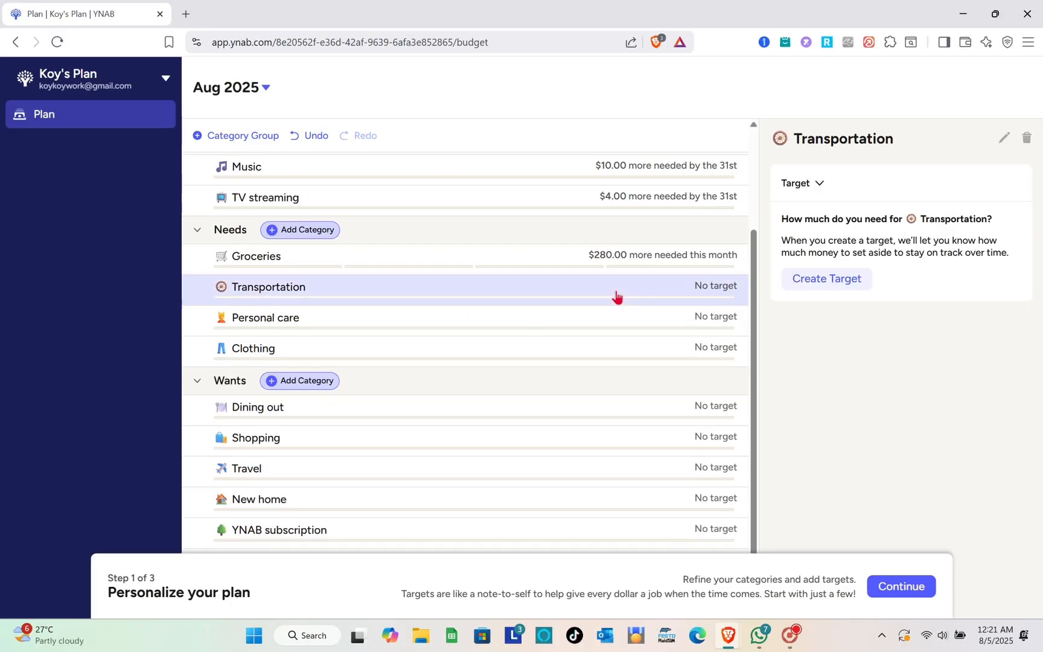
pyautogui.click(818, 293)
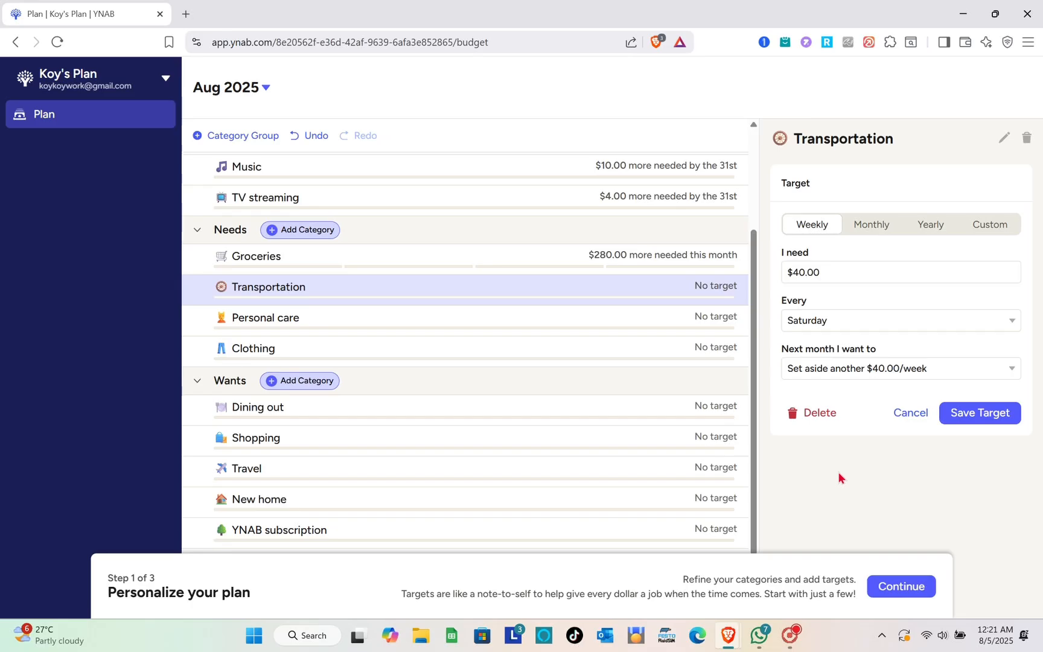
pyautogui.click(962, 416)
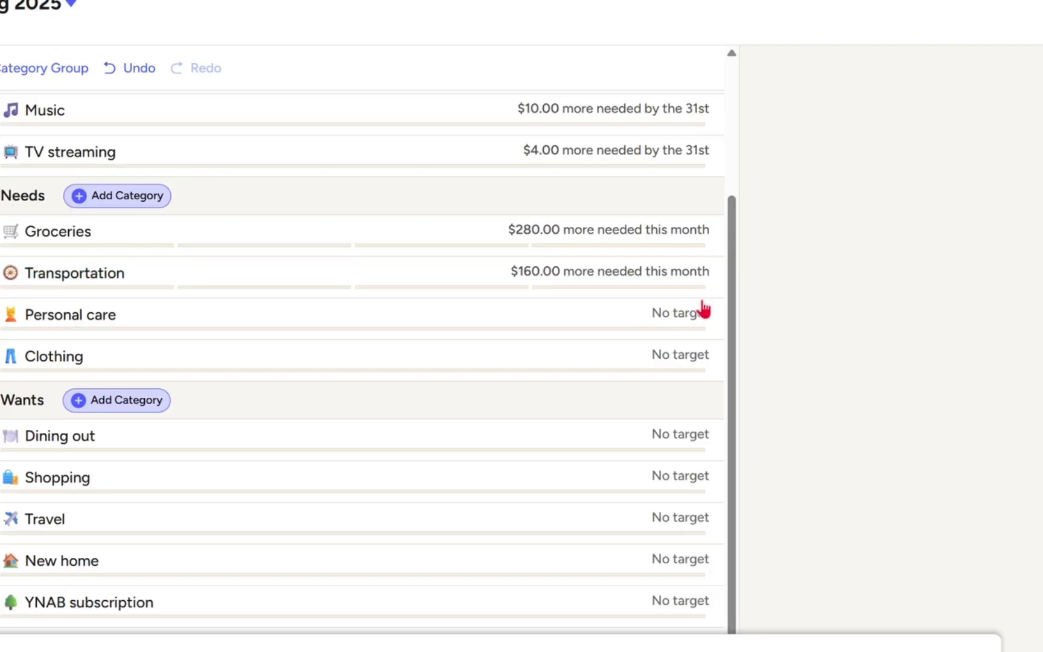
# Step: Create and save a monthly target of $30.00 for Personal care, due by the last day of the month
pyautogui.scroll(-1, 379, 308)
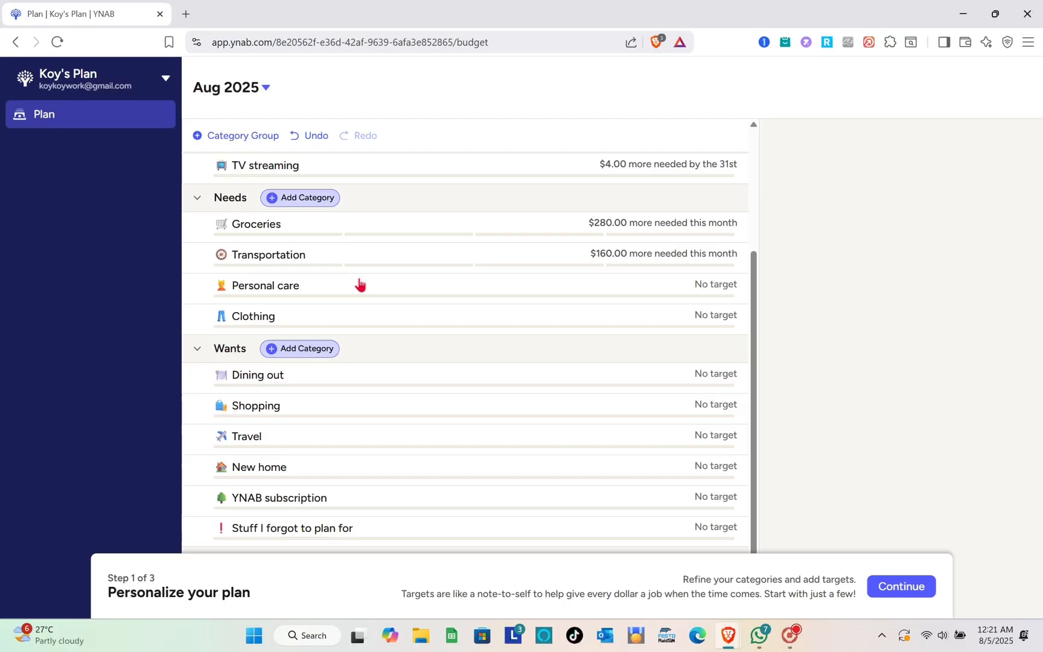
pyautogui.click(614, 288)
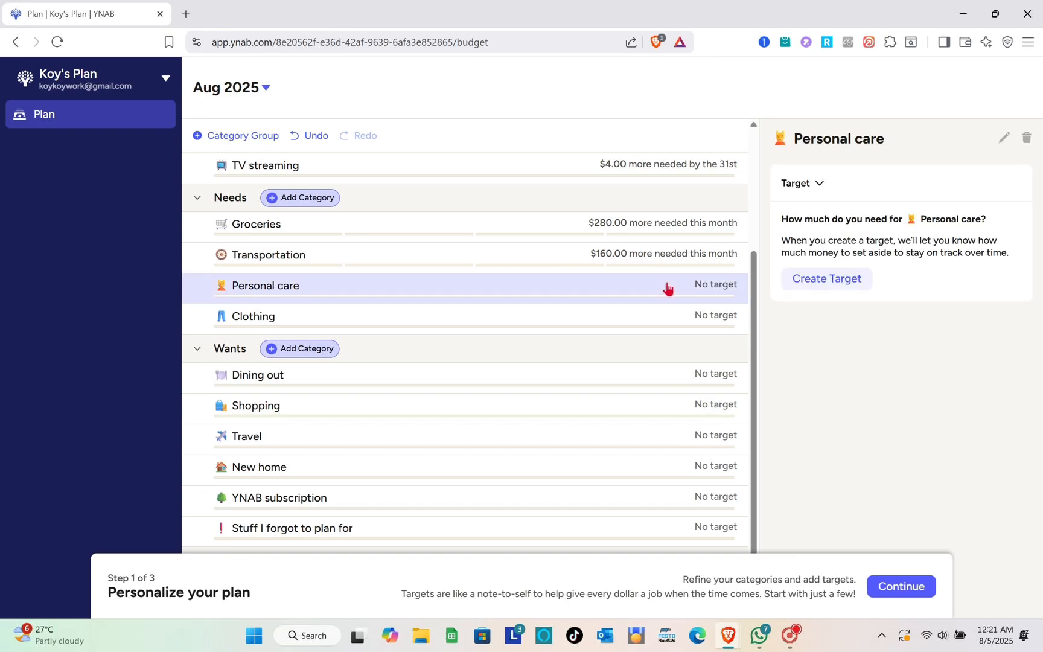
pyautogui.click(852, 281)
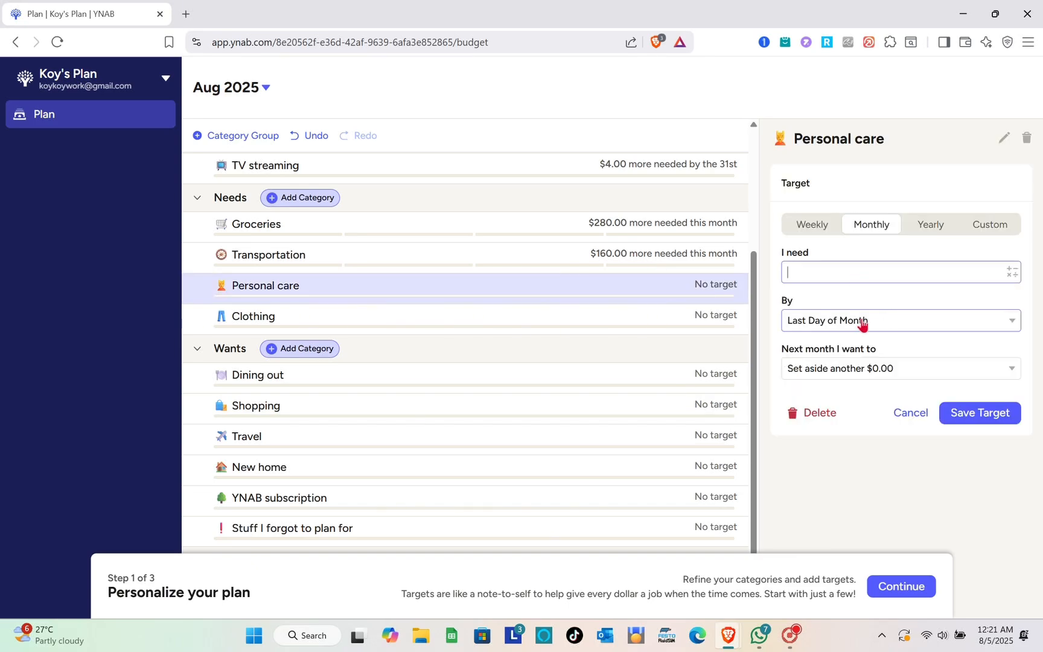
pyautogui.write('30')
pyautogui.click(981, 415)
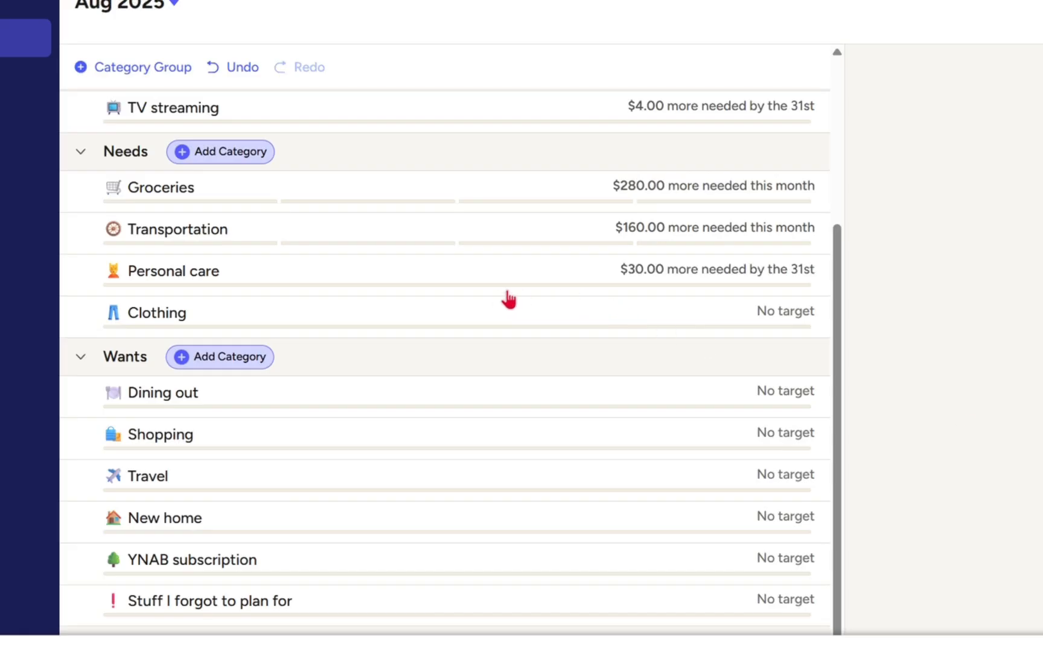
# Step: Create and save a monthly target of $90.00 for Clothing, due by the last day of the month
pyautogui.click(490, 319)
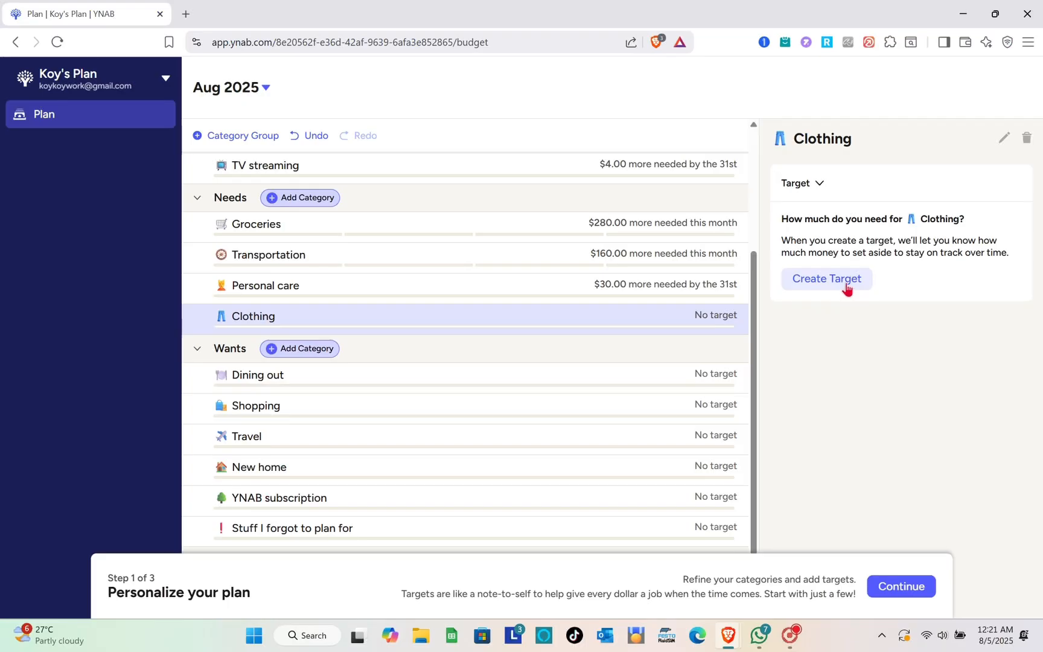
pyautogui.click(957, 272)
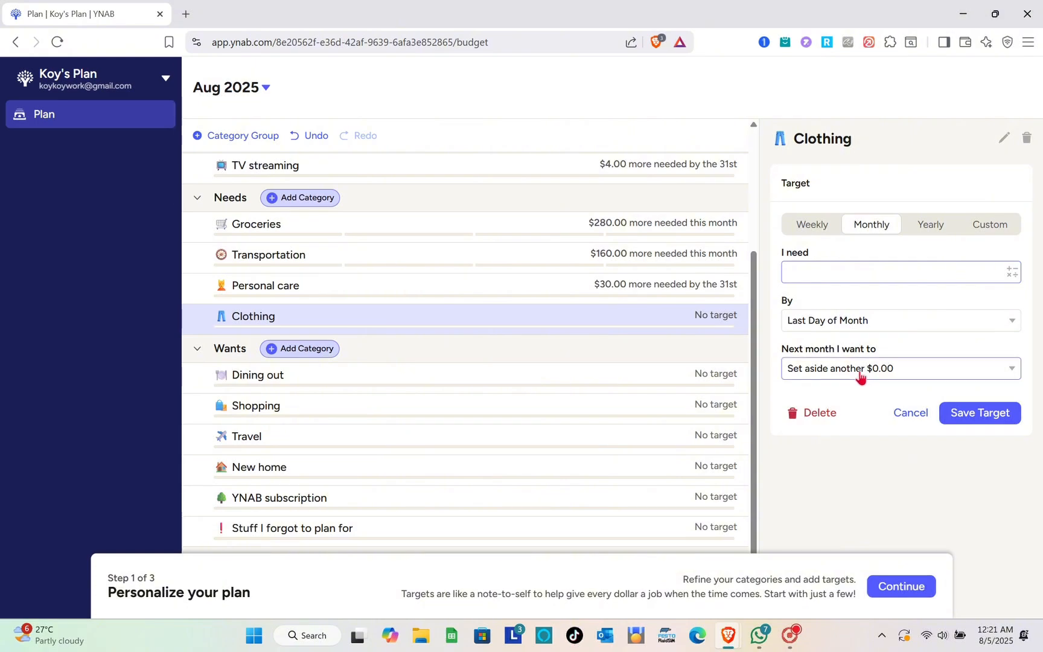
pyautogui.click(965, 413)
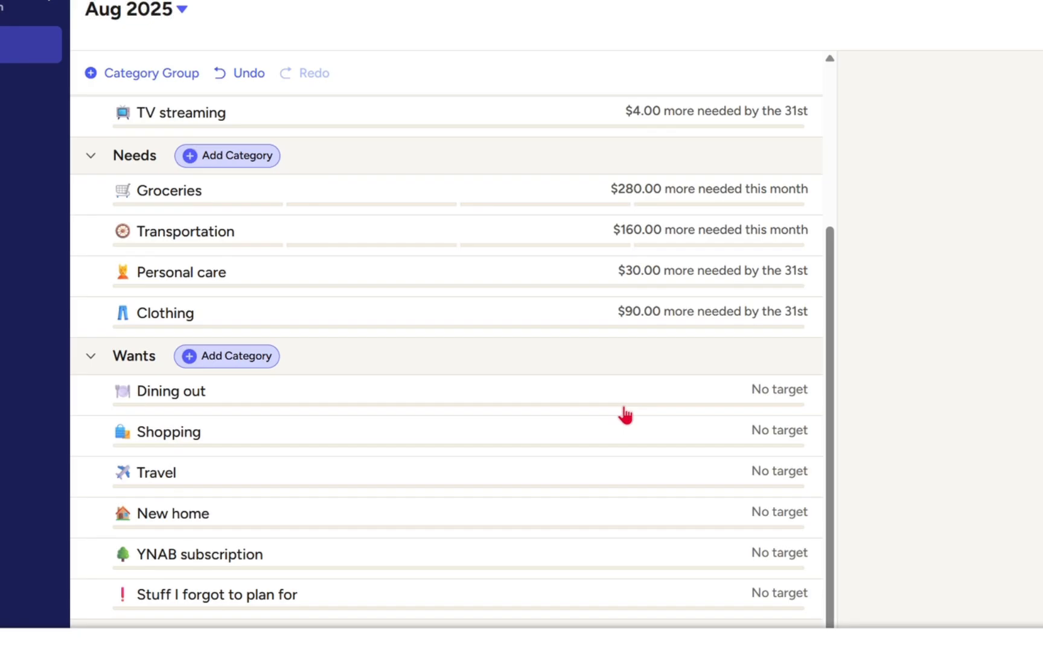
# Step: Create and save a monthly target of $60.00 for Dining out in the Wants group, due by the last day of the month
pyautogui.scroll(-2, 624, 414)
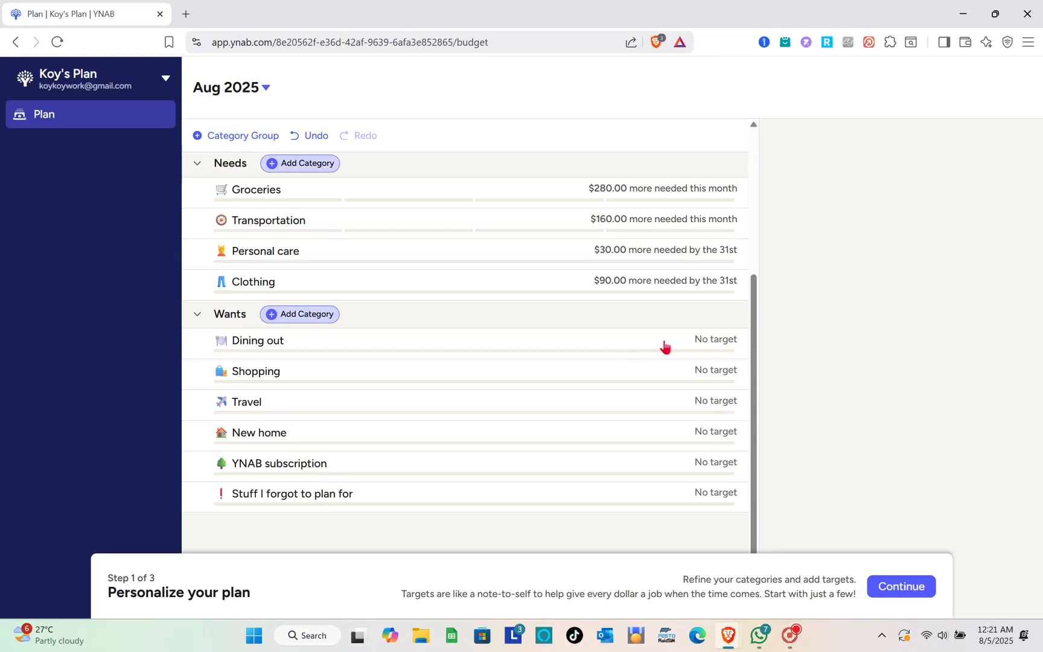
pyautogui.click(664, 346)
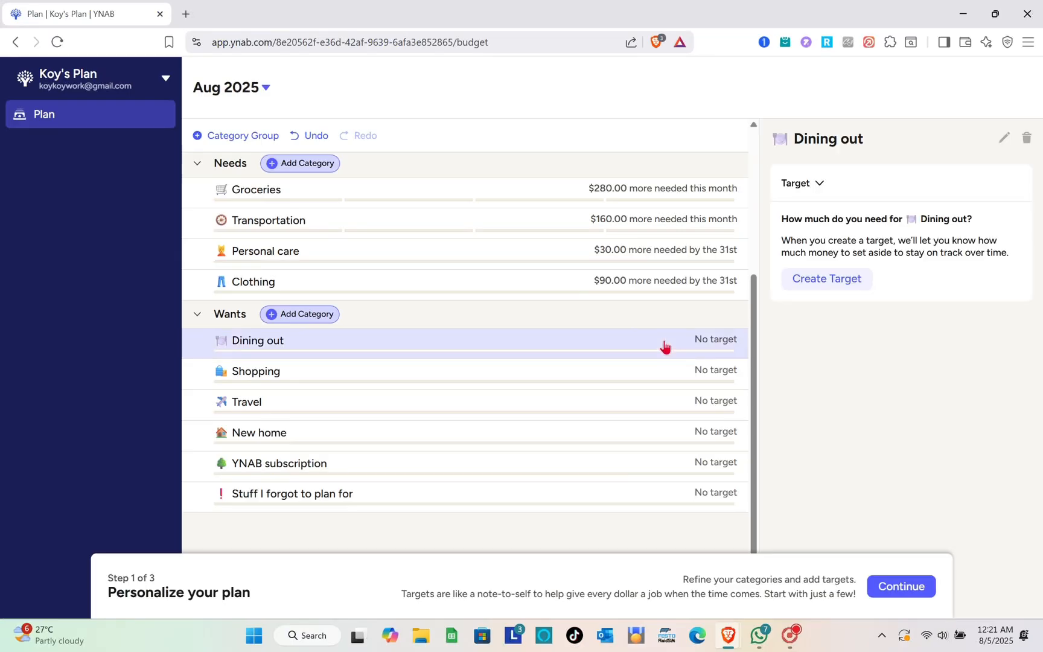
pyautogui.click(826, 279)
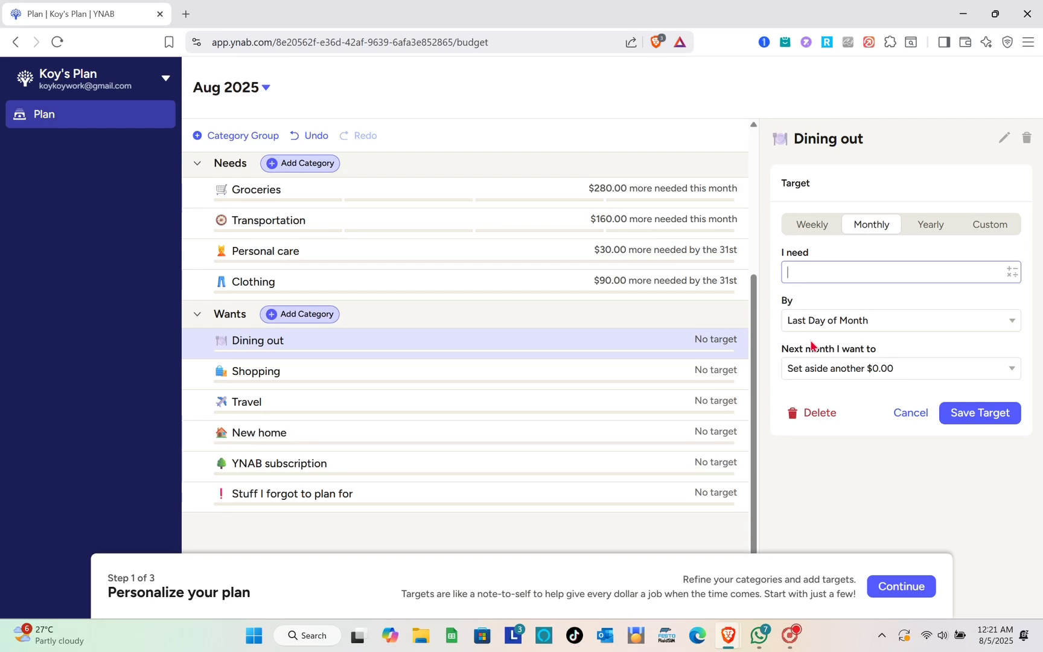
pyautogui.click(973, 414)
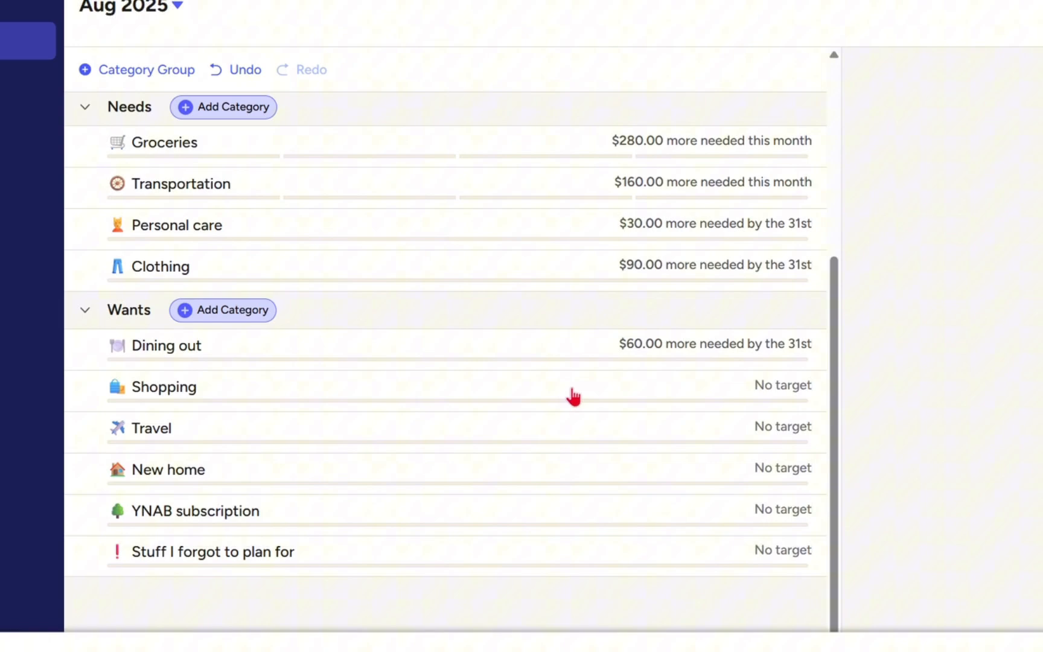
# Step: Create and save a monthly target of $100.00 for Shopping, due by the last day of the month
pyautogui.click(559, 377)
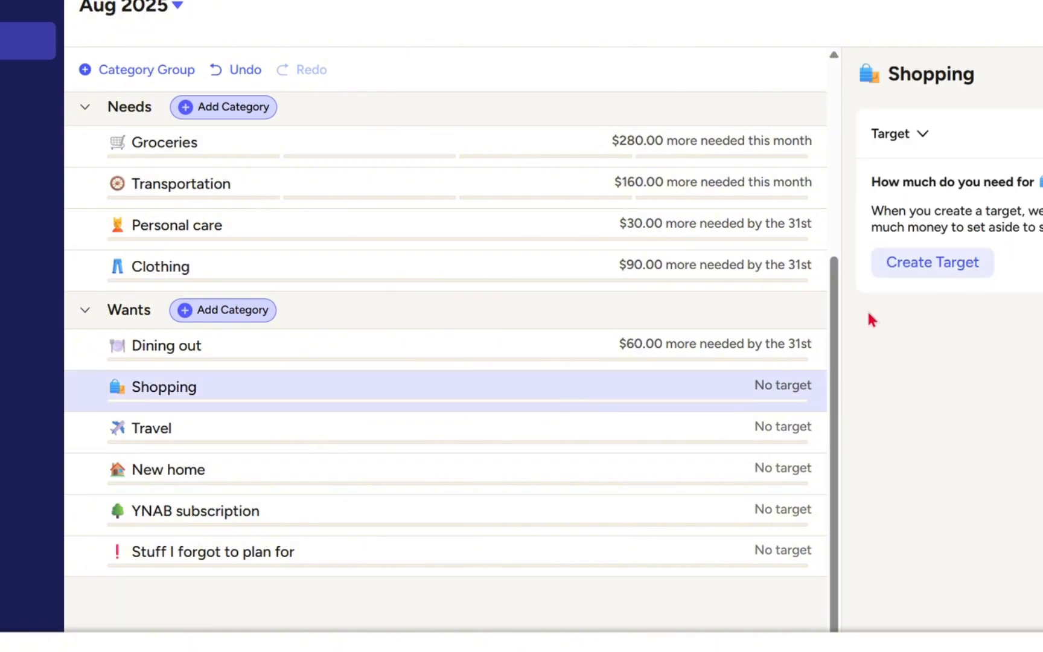
pyautogui.click(723, 438)
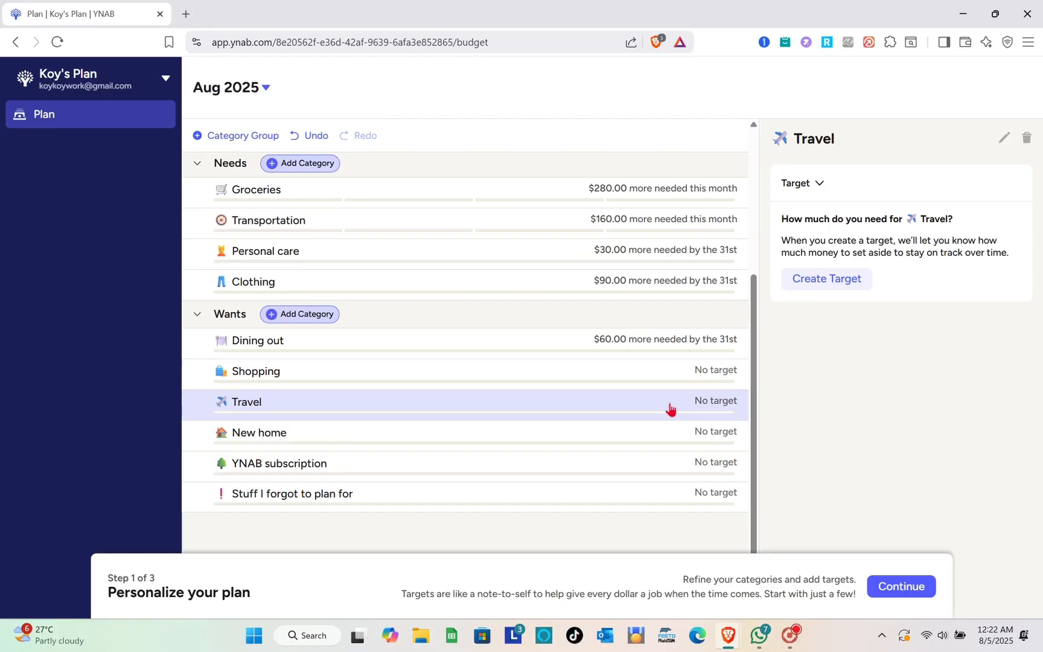
pyautogui.click(717, 379)
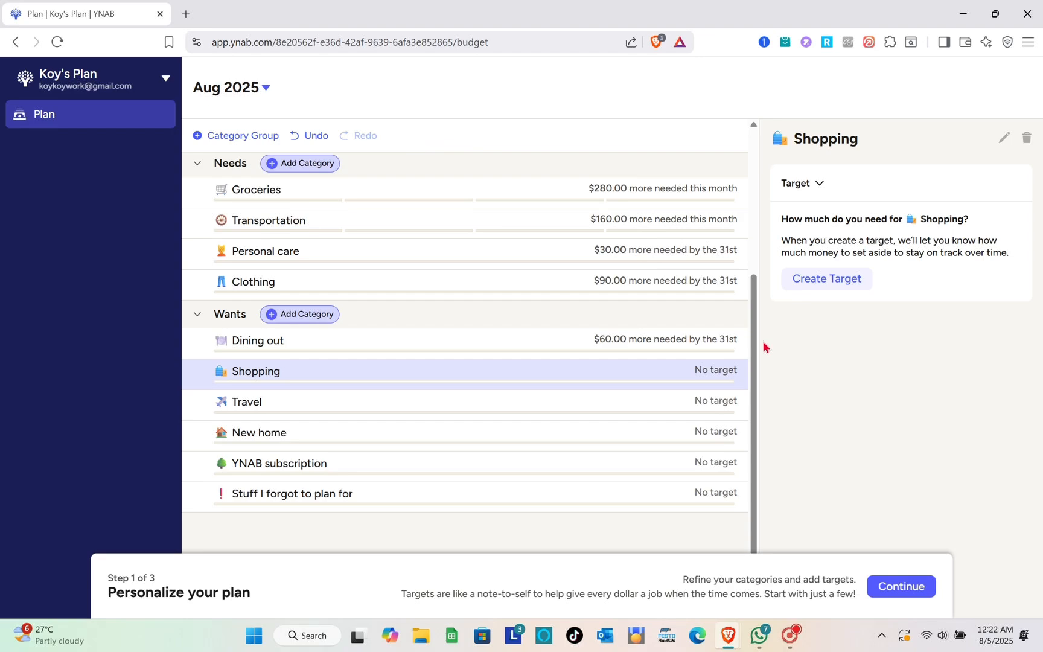
pyautogui.click(826, 279)
pyautogui.write('100')
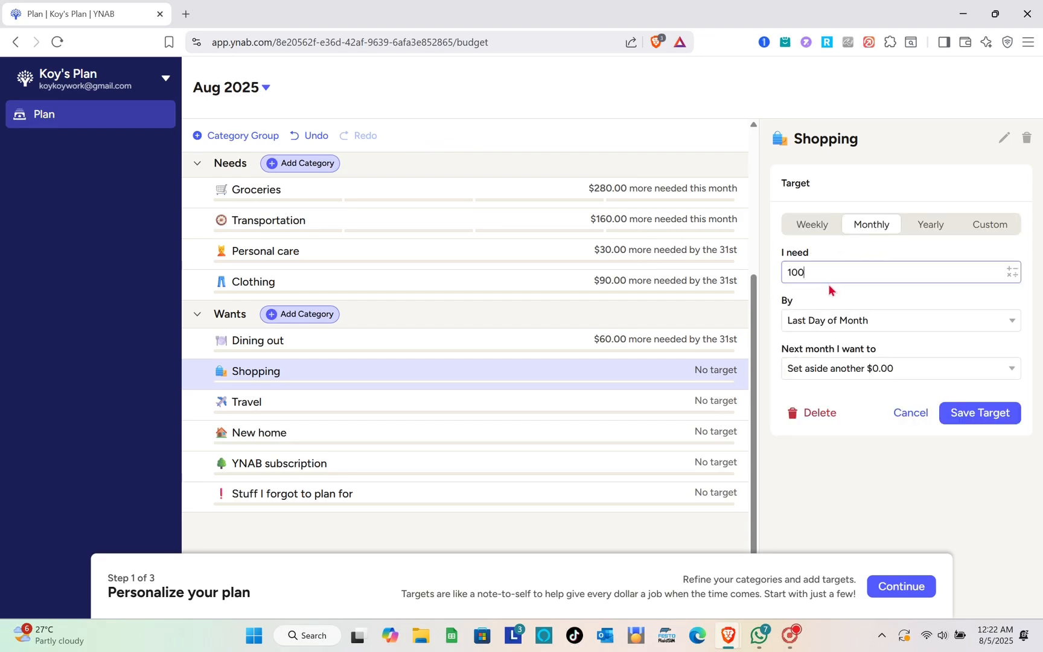
pyautogui.click(973, 413)
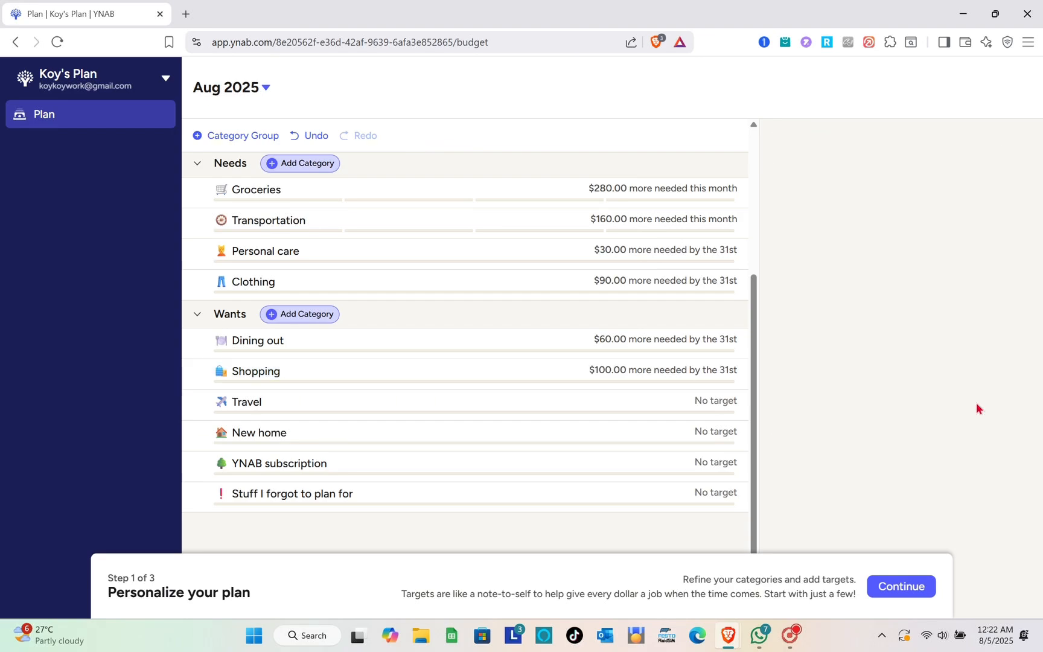
# Step: Create and save a monthly target of $800.00 for Travel, due by the last day of the month
pyautogui.click(648, 405)
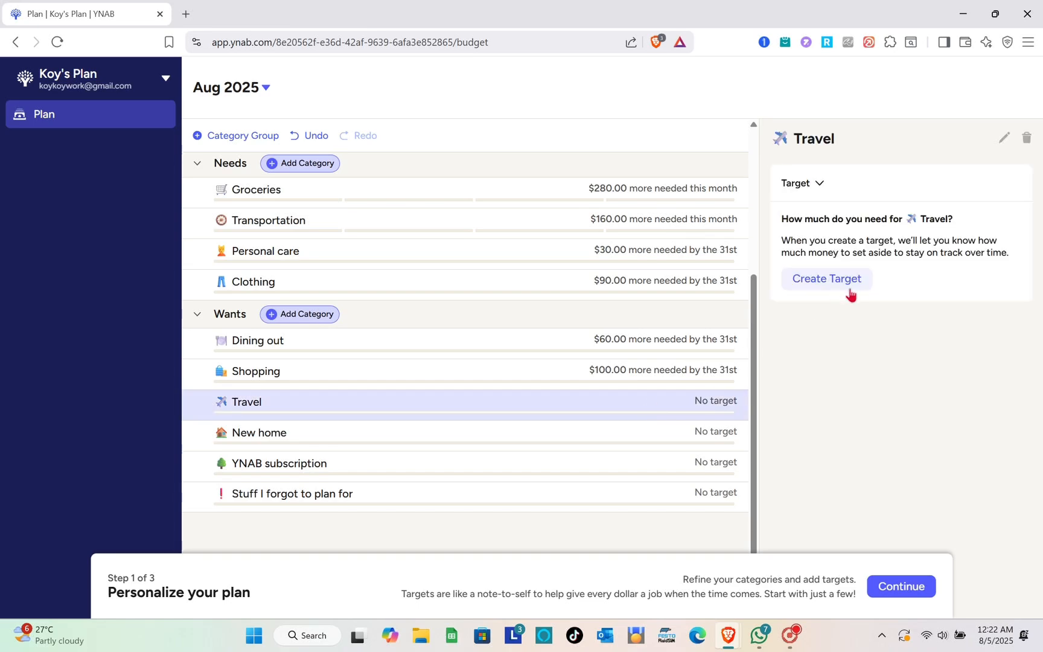
pyautogui.click(852, 286)
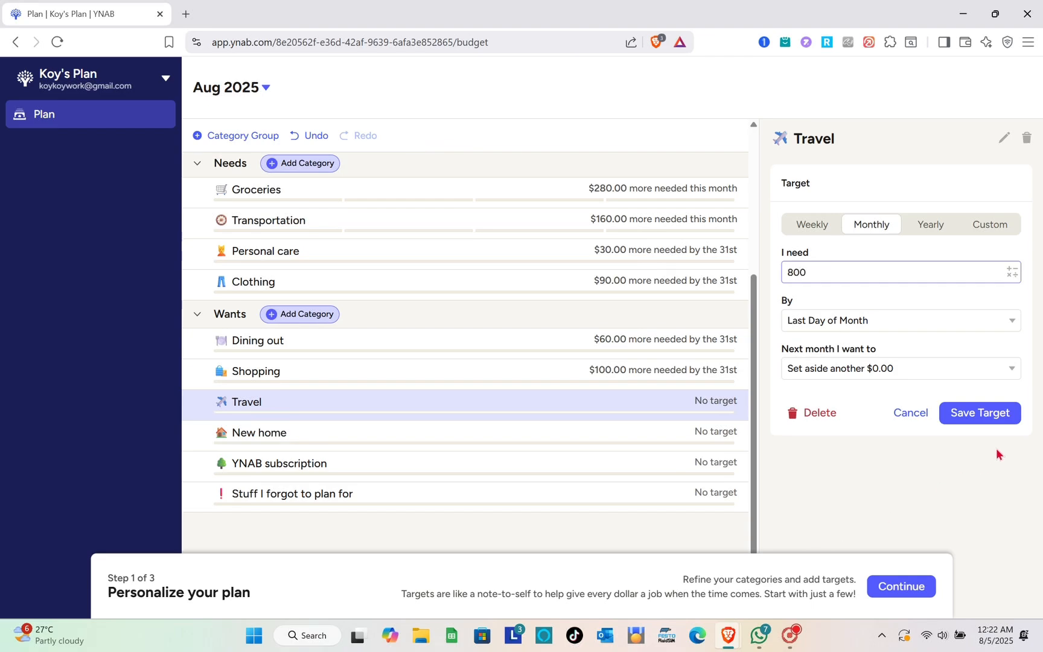
pyautogui.click(995, 422)
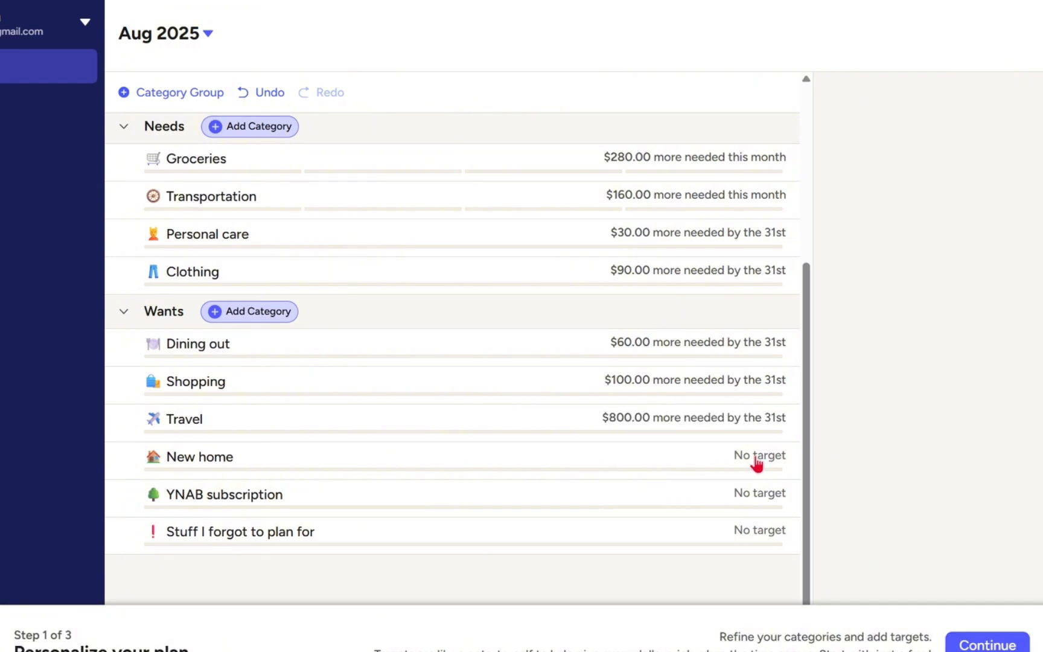
# Step: Check the remaining Wants categories without targets, and finish personalizing the plan to reach the Add Your Accounts stage
pyautogui.click(756, 462)
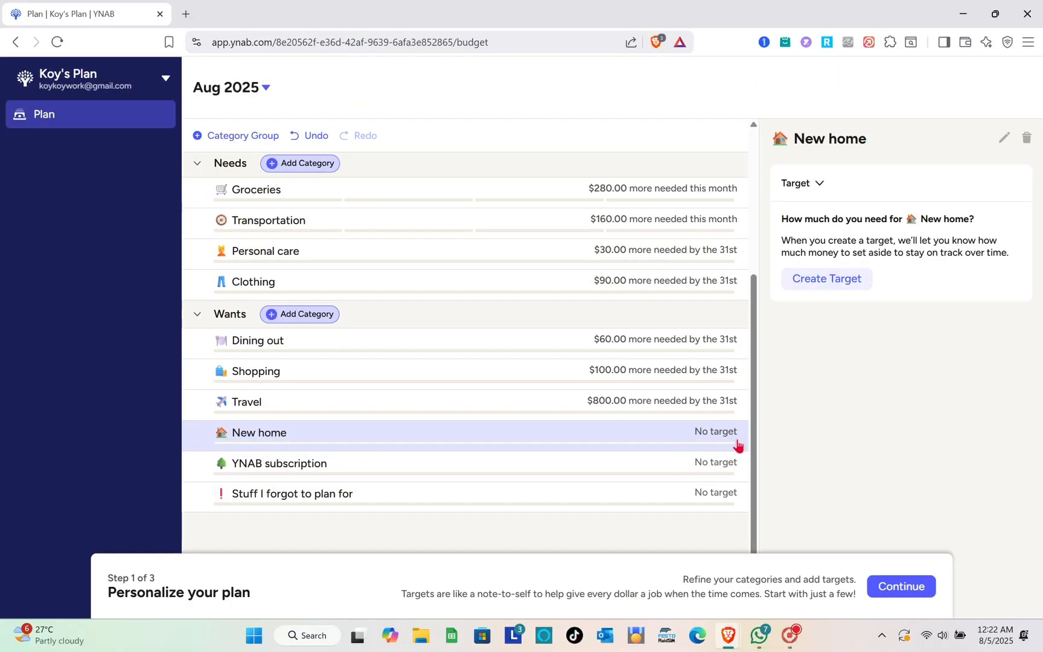
pyautogui.click(683, 462)
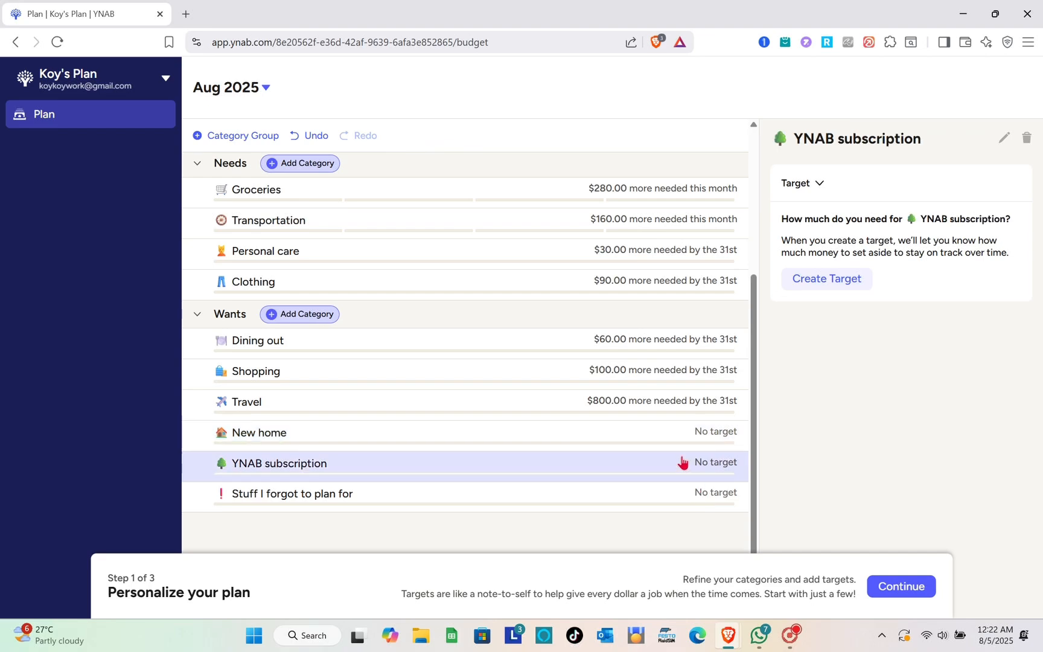
pyautogui.click(698, 490)
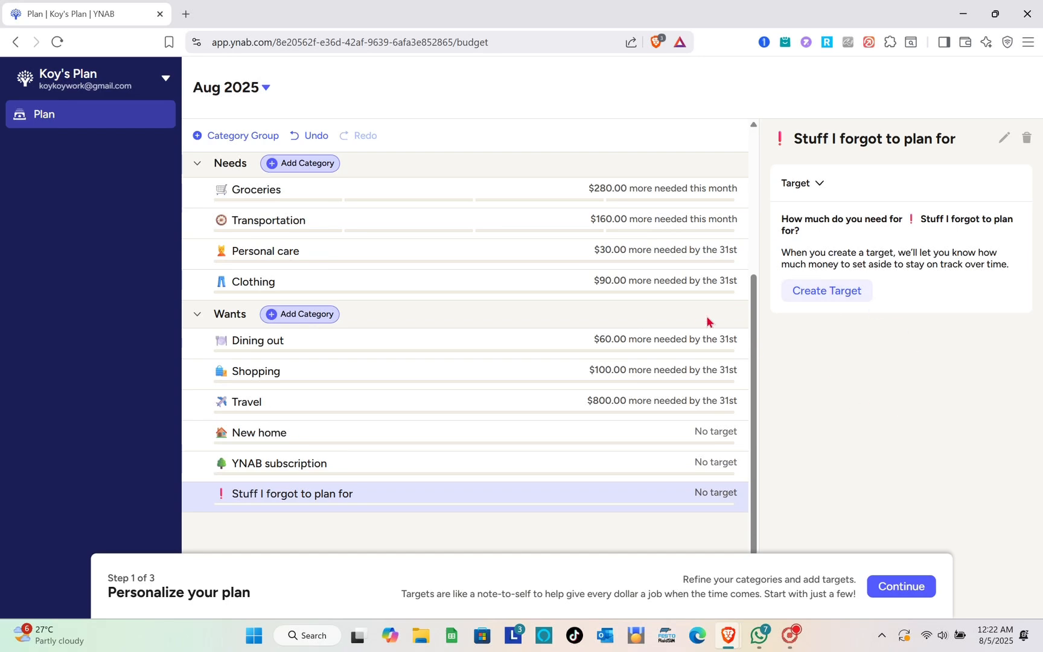
pyautogui.scroll(3, 701, 319)
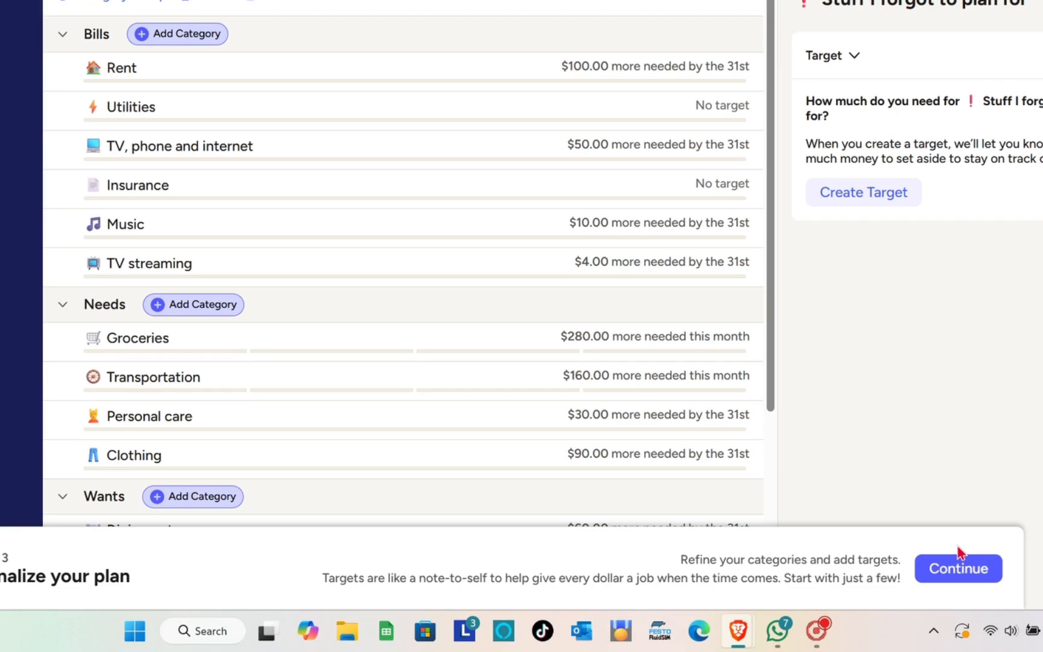
pyautogui.click(956, 578)
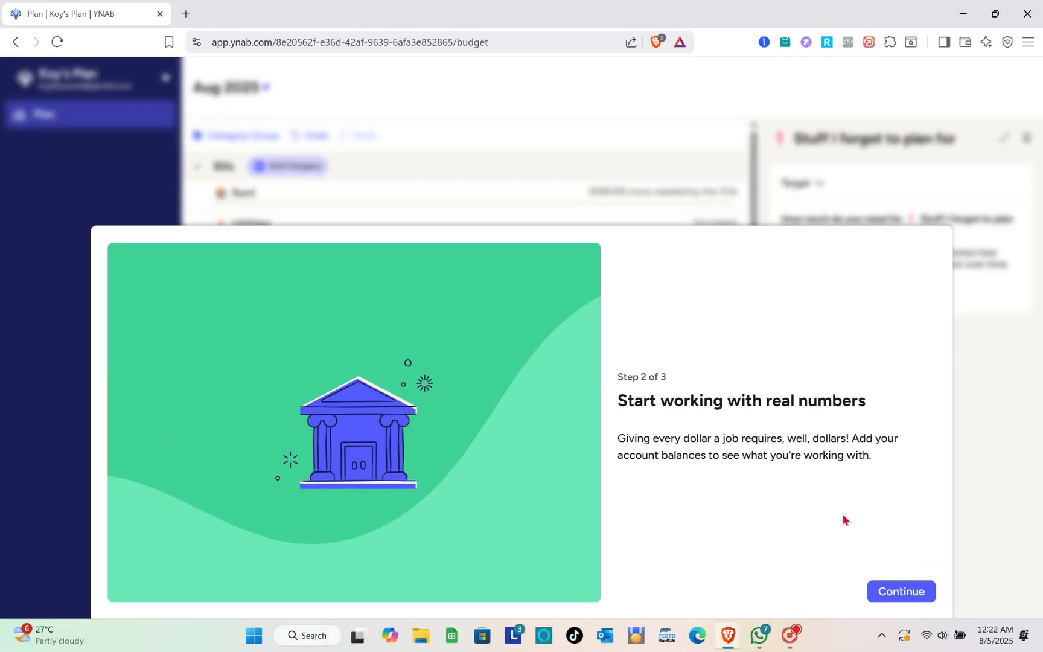
pyautogui.click(903, 591)
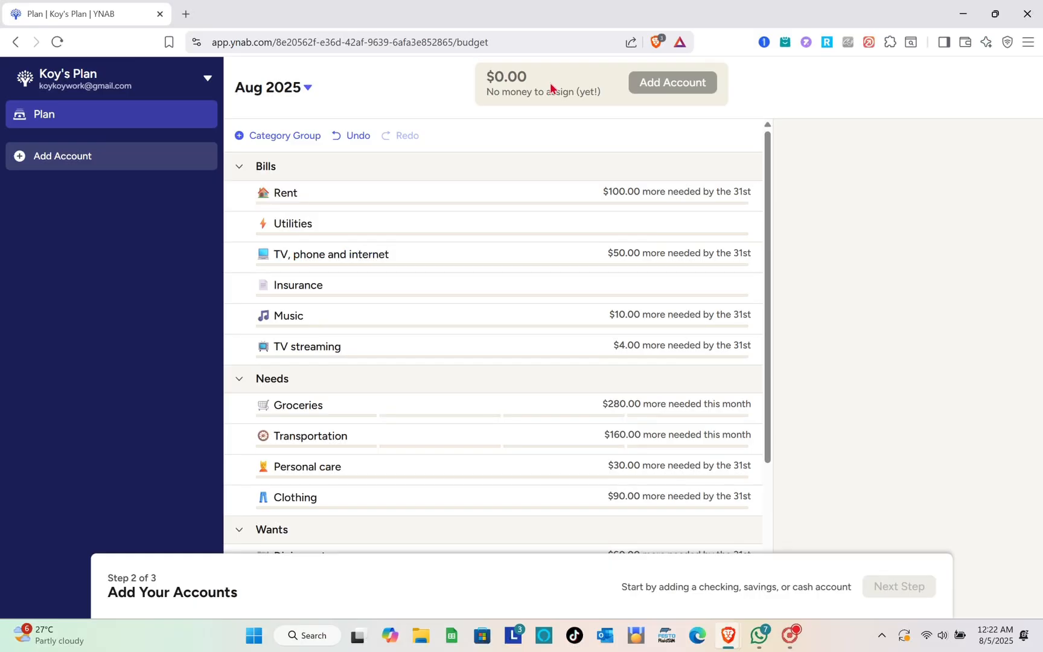
# Step: Try to link a bank account by searching institutions for "bpi" and choosing Banco BPI, and exit the Plaid connection
pyautogui.click(668, 85)
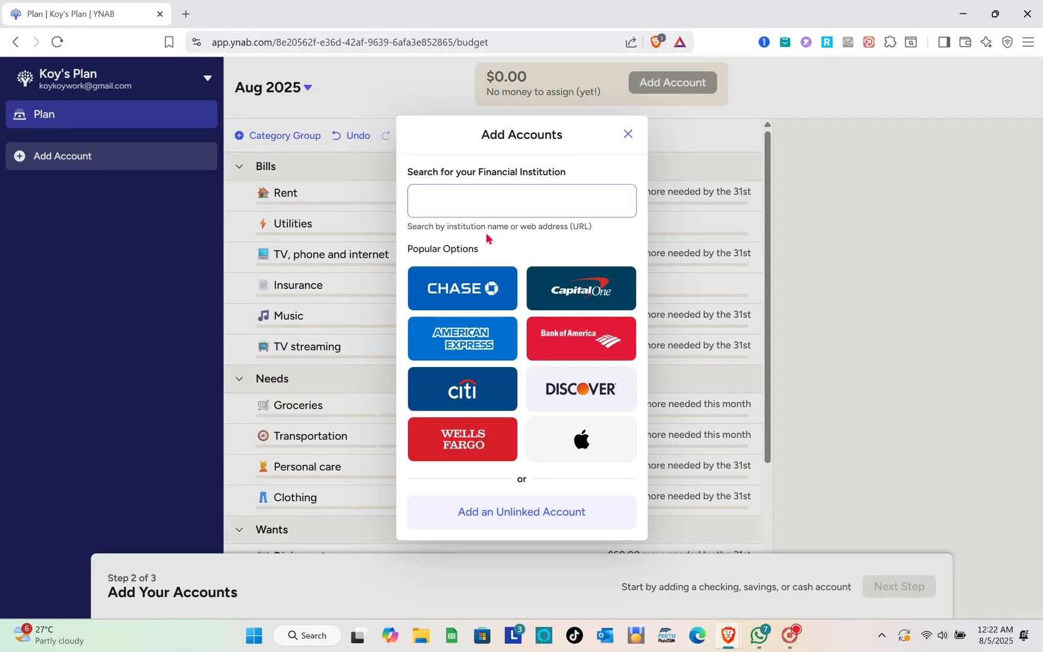
pyautogui.write('bpi')
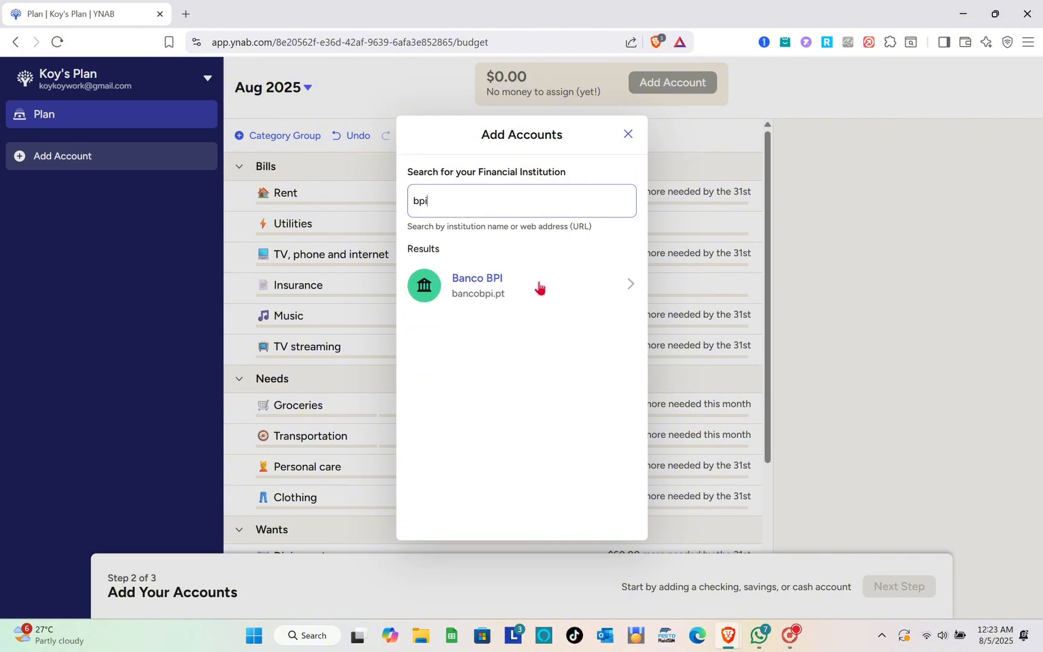
pyautogui.click(578, 286)
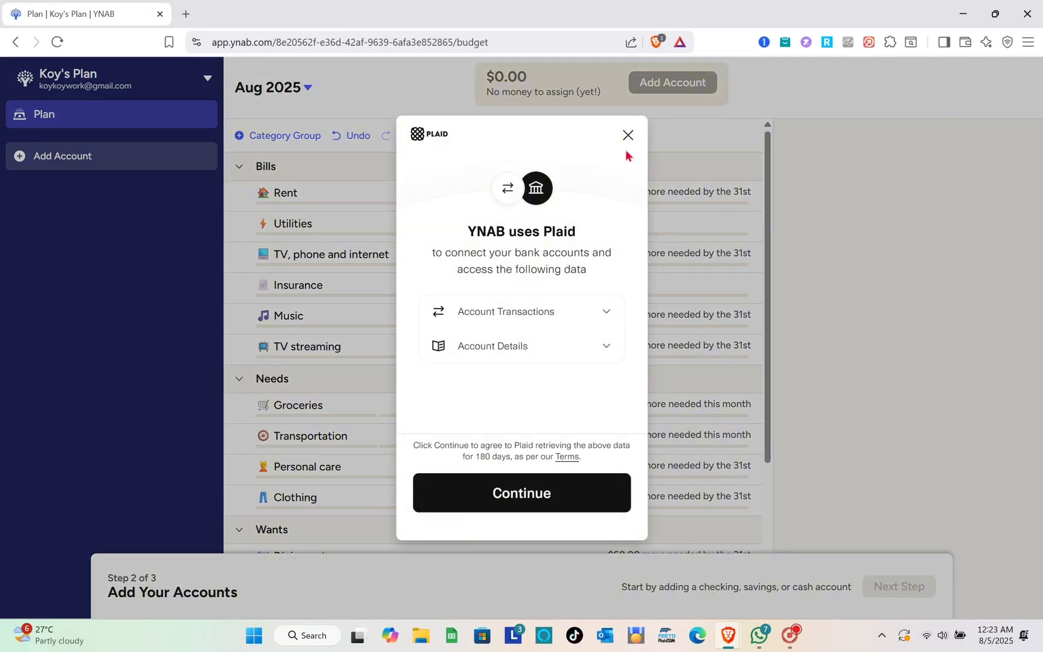
pyautogui.click(627, 135)
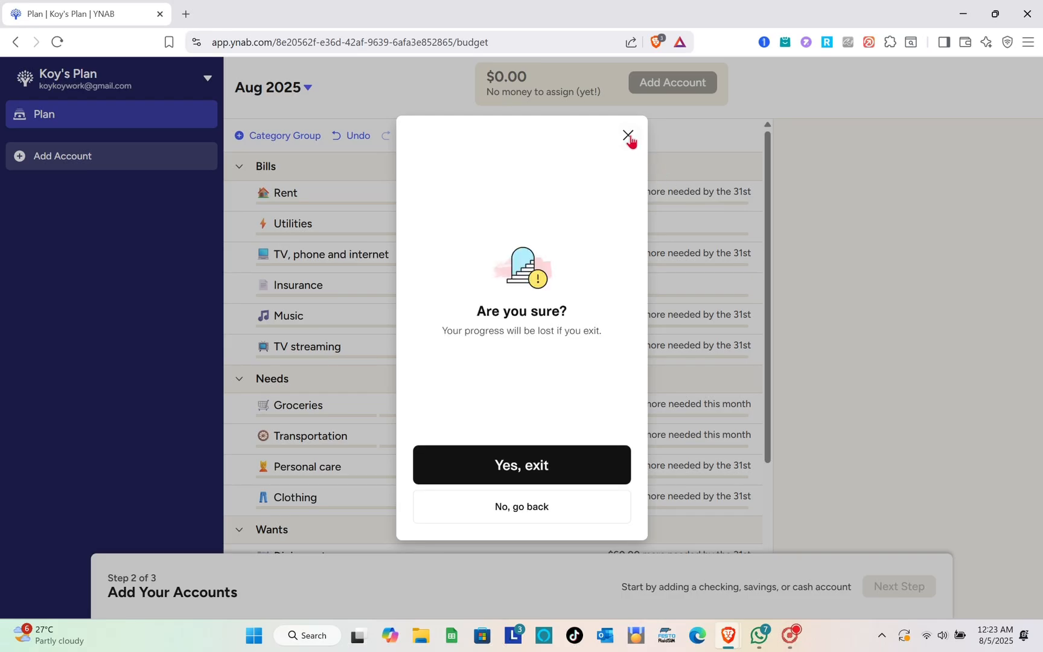
pyautogui.click(627, 137)
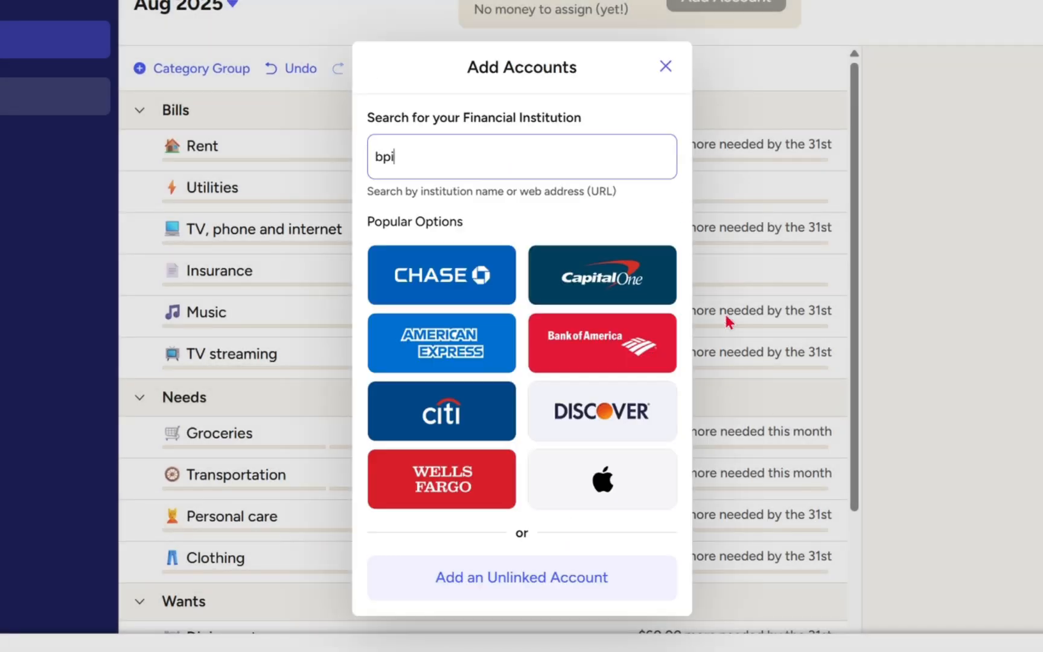
pyautogui.click(669, 70)
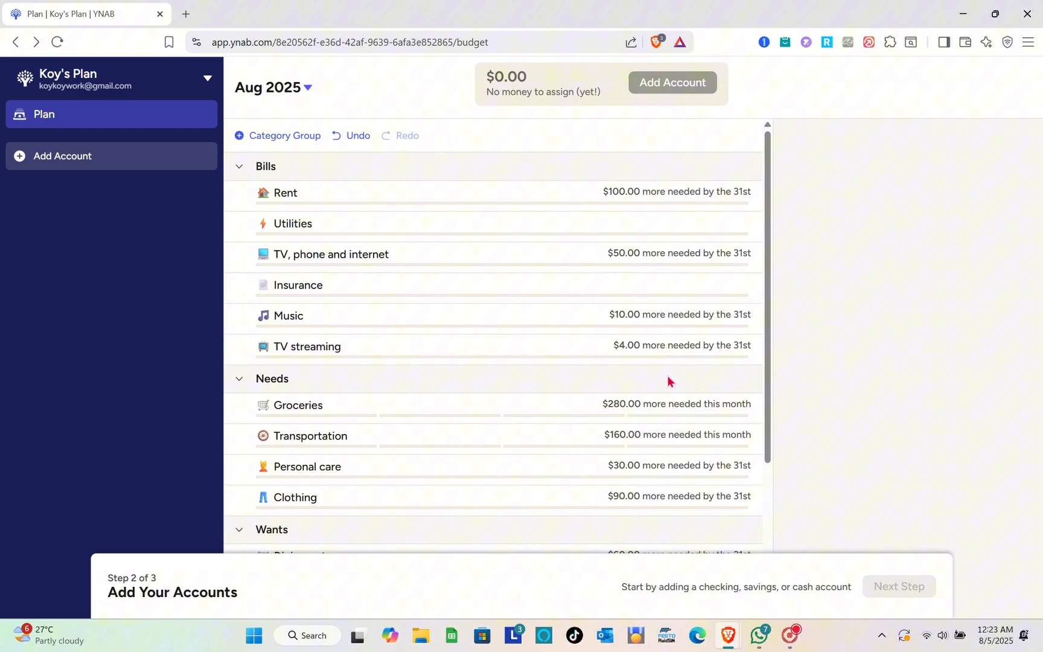
pyautogui.scroll(-3, 724, 402)
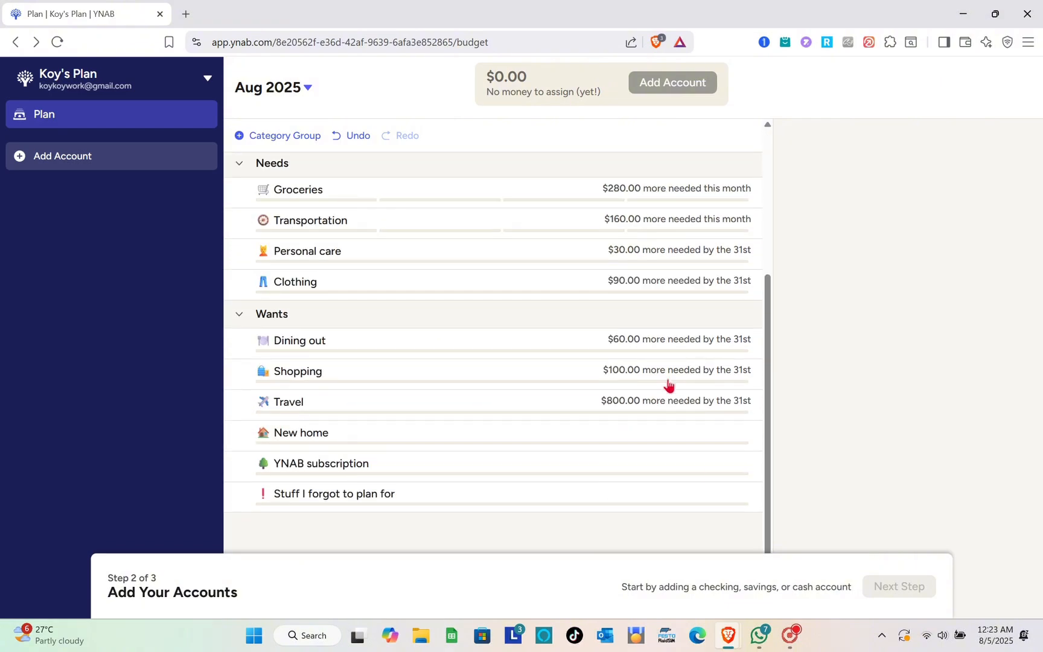
pyautogui.moveTo(739, 633)
pyautogui.click(196, 157)
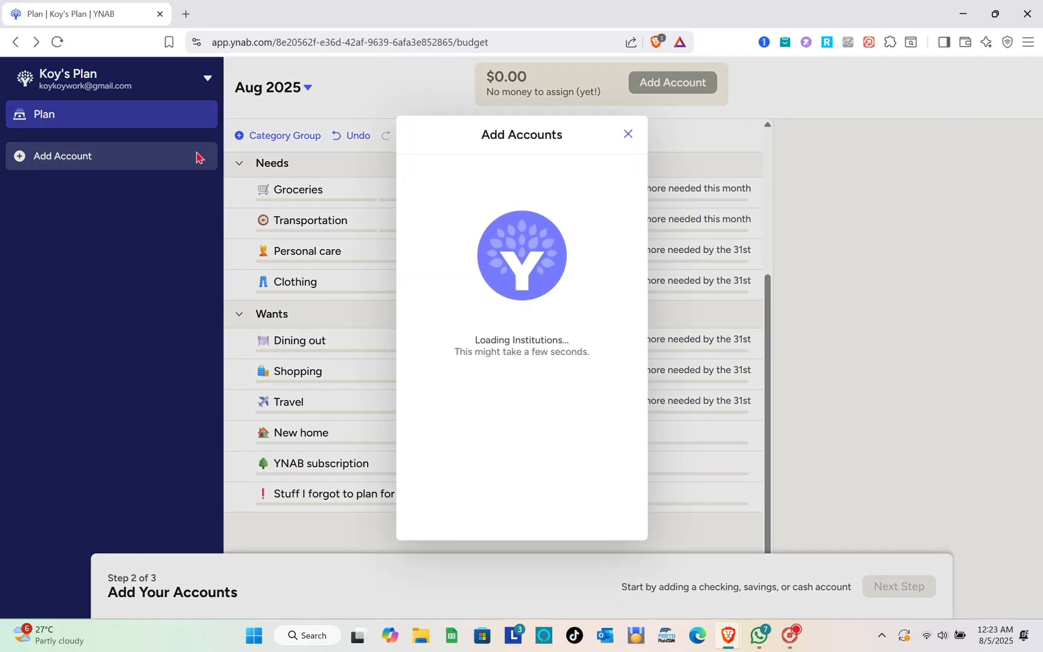
pyautogui.click(629, 134)
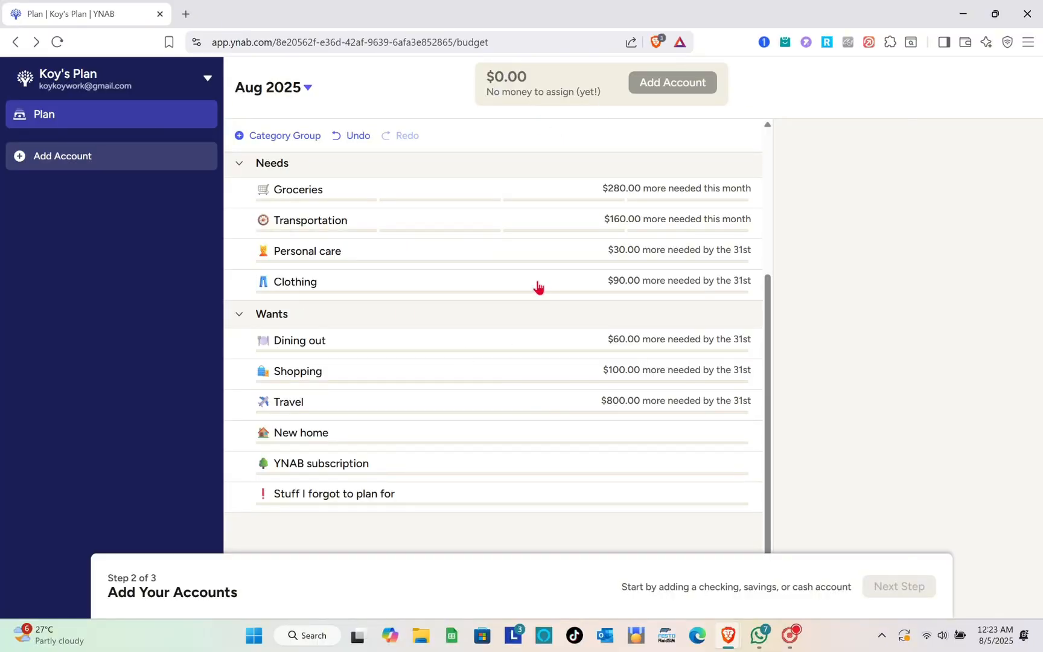
# Step: Create a new category group named Random Day in the plan
pyautogui.scroll(4, 538, 285)
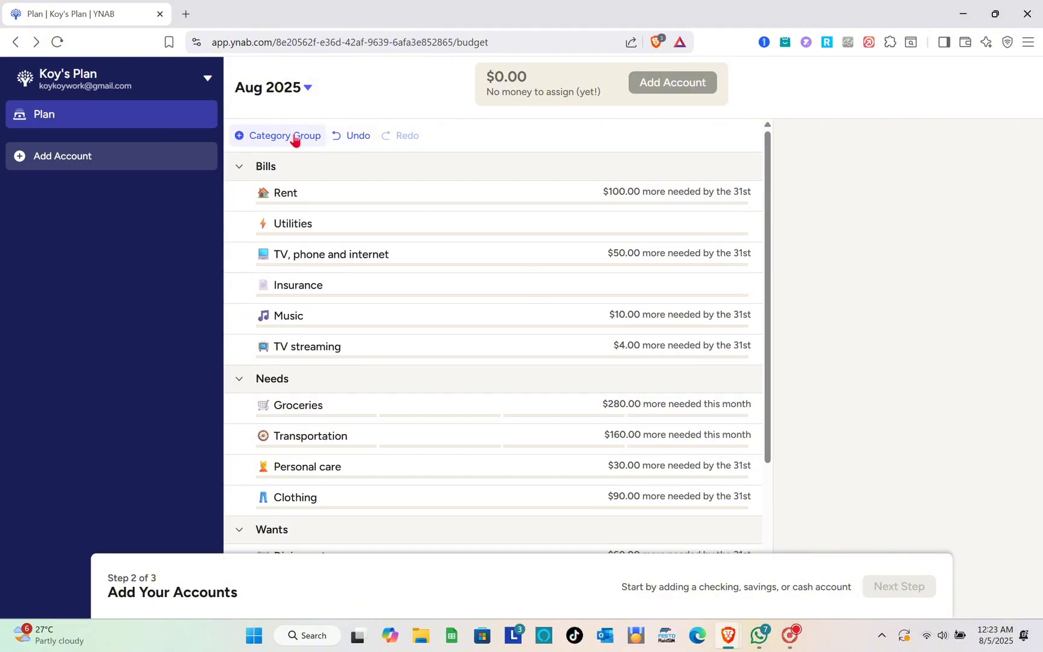
pyautogui.click(295, 137)
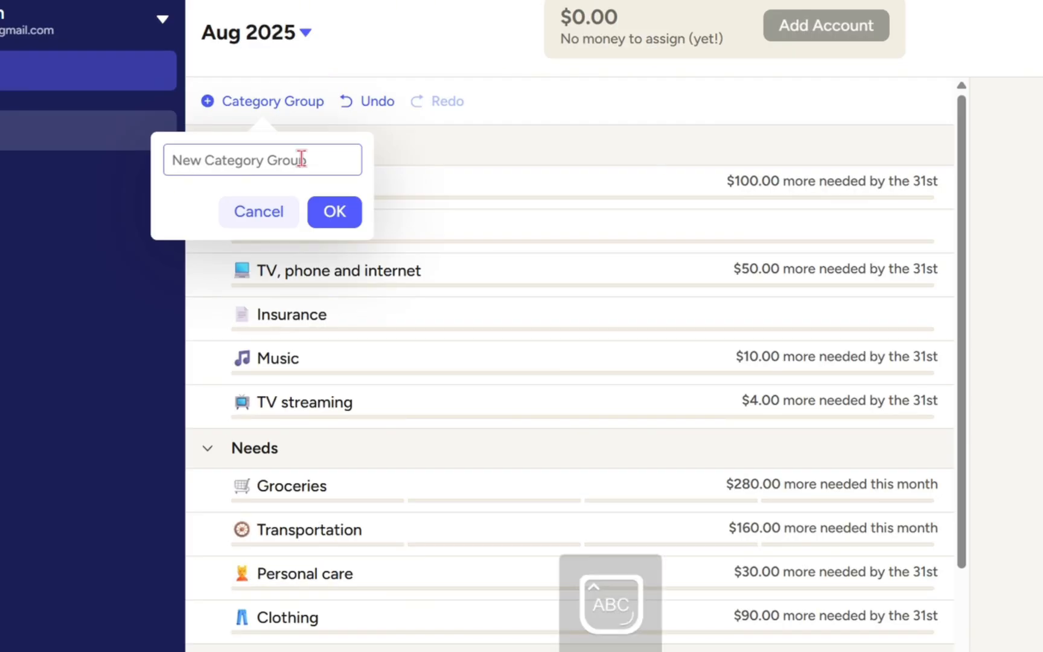
pyautogui.write('Ramdom Da')
pyautogui.write('y')
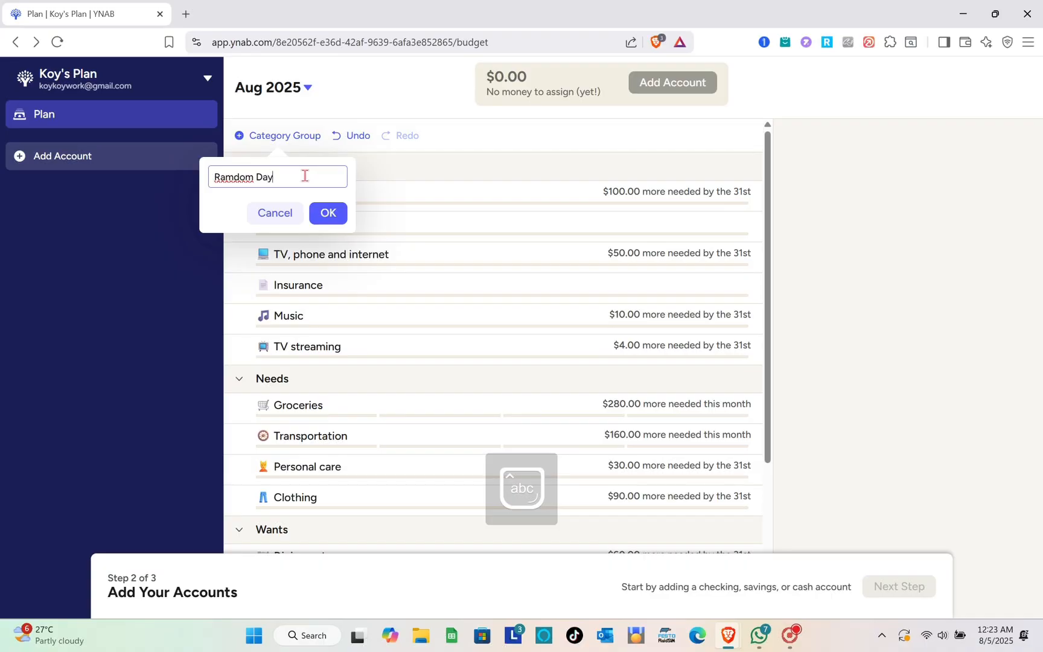
pyautogui.click(234, 175)
pyautogui.press('BackSpace')
pyautogui.write('n')
pyautogui.click(331, 213)
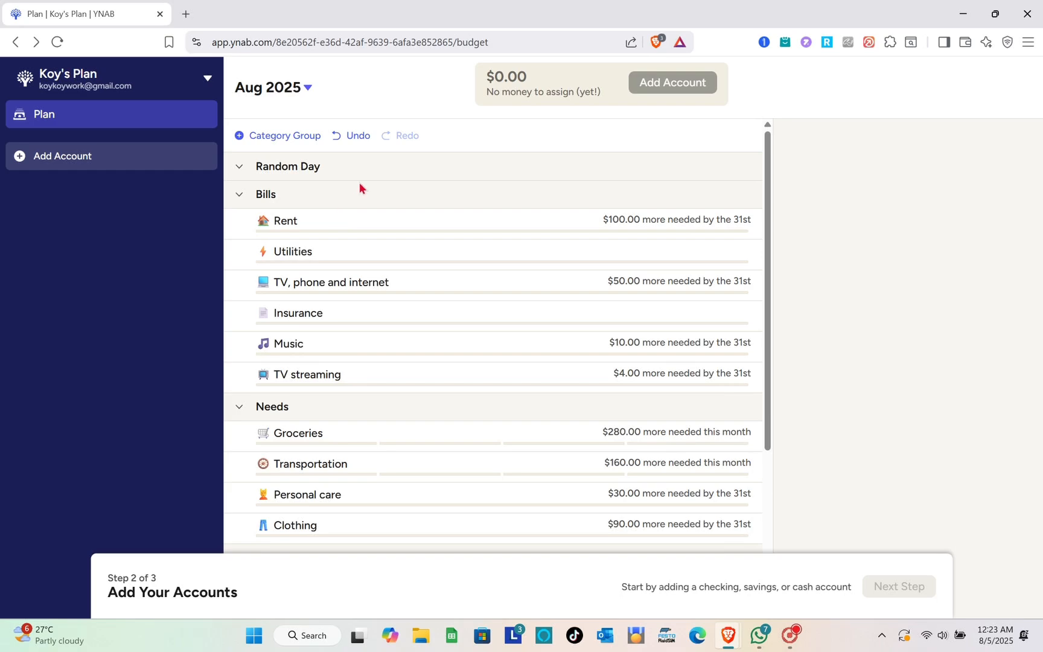
pyautogui.click(309, 172)
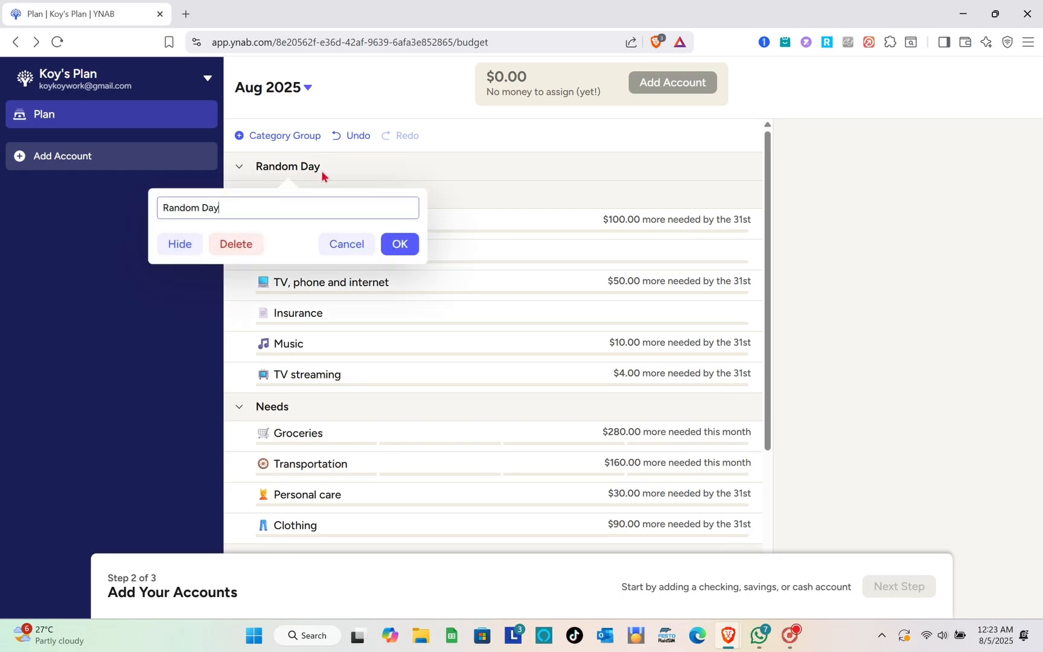
pyautogui.click(393, 244)
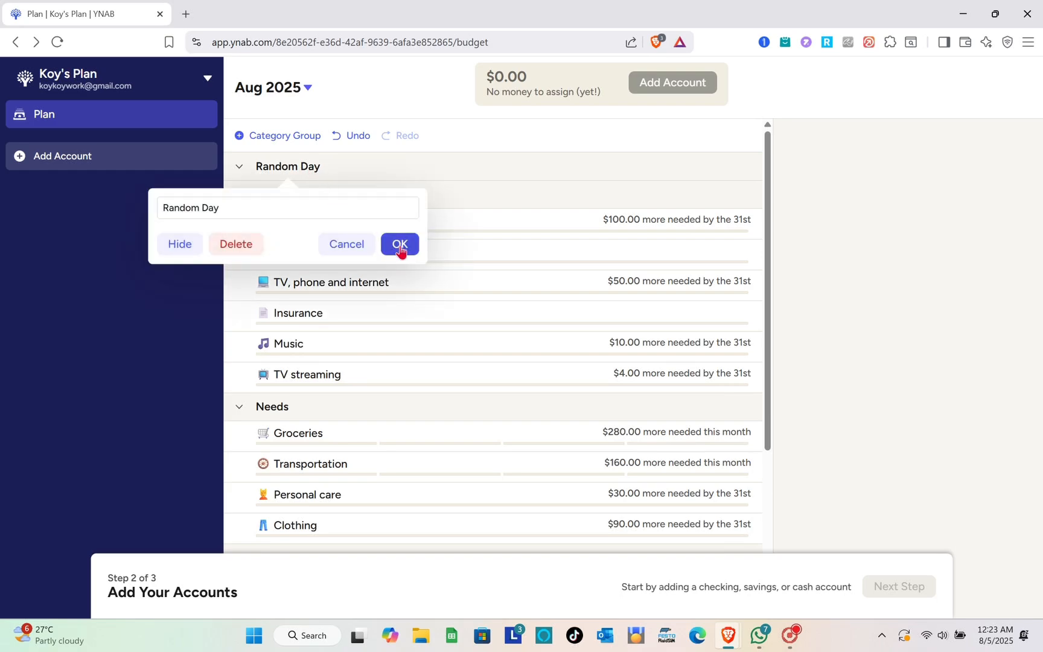
# Step: Add a category named Jog Snacks to the Random Day group
pyautogui.click(332, 168)
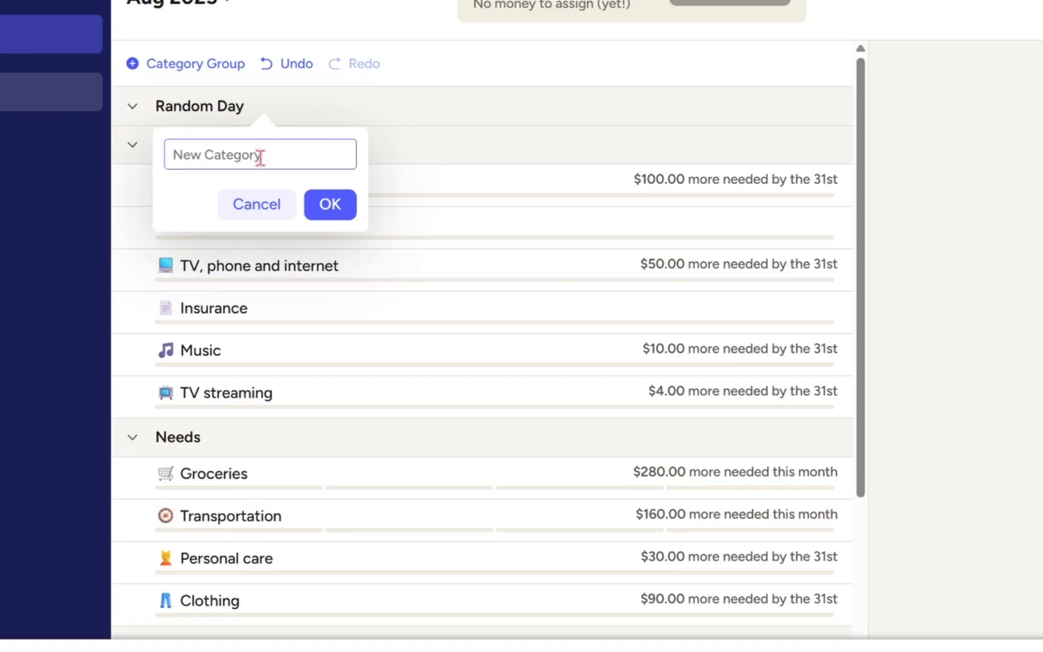
pyautogui.press('capslock')
pyautogui.write('J')
pyautogui.press('capslock')
pyautogui.write('og Snacks')
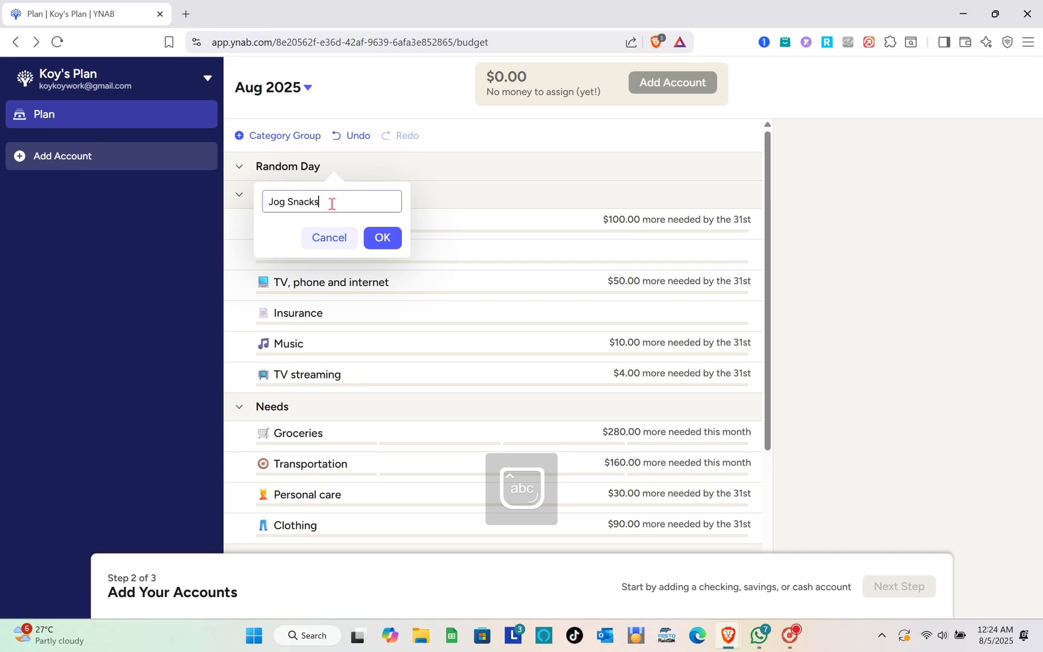
pyautogui.click(380, 238)
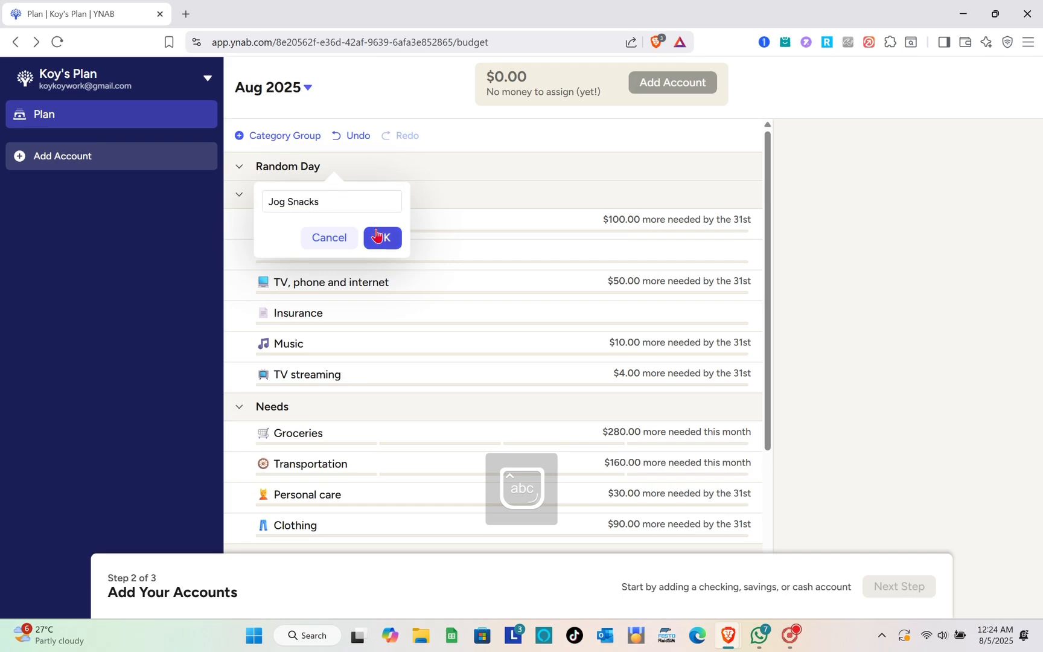
# Step: Create and save a weekly target of $10.00 every Saturday for Jog Snacks
pyautogui.click(338, 195)
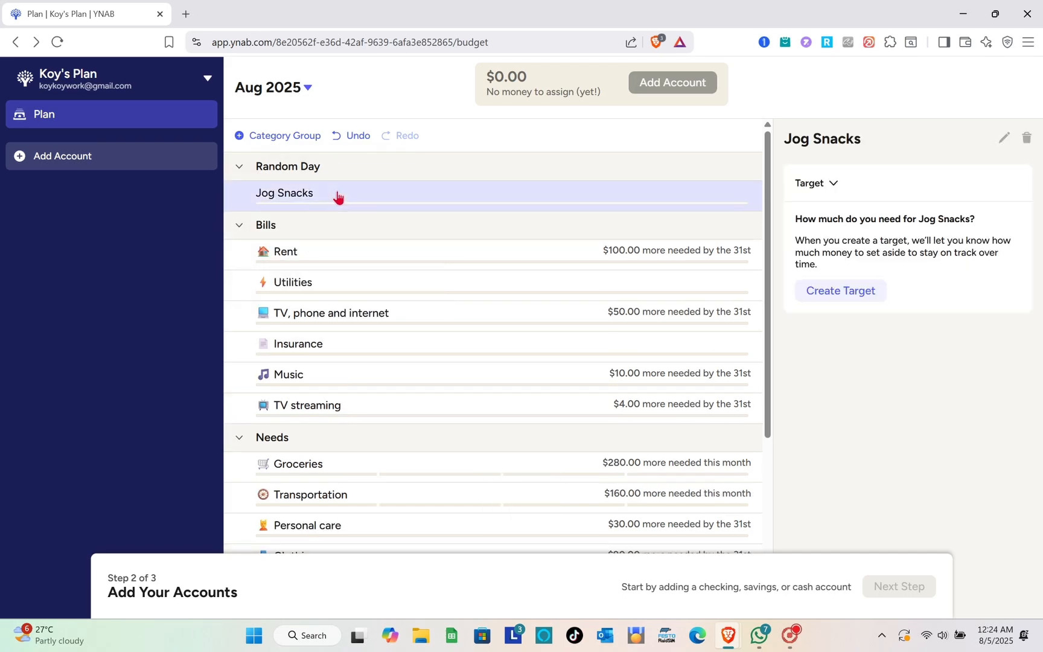
pyautogui.click(831, 291)
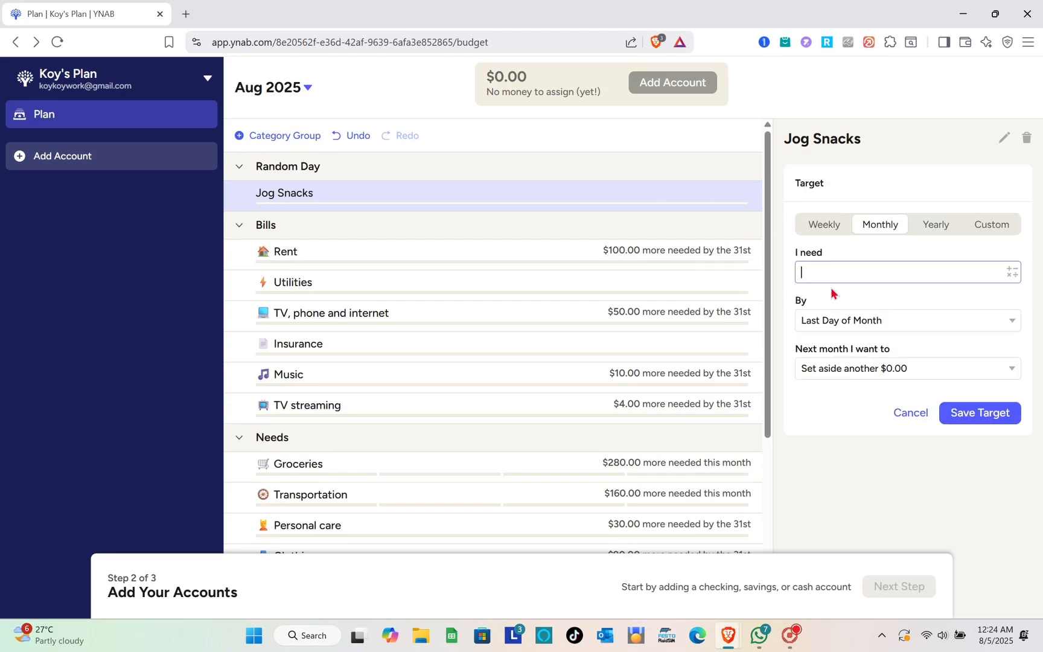
pyautogui.click(821, 228)
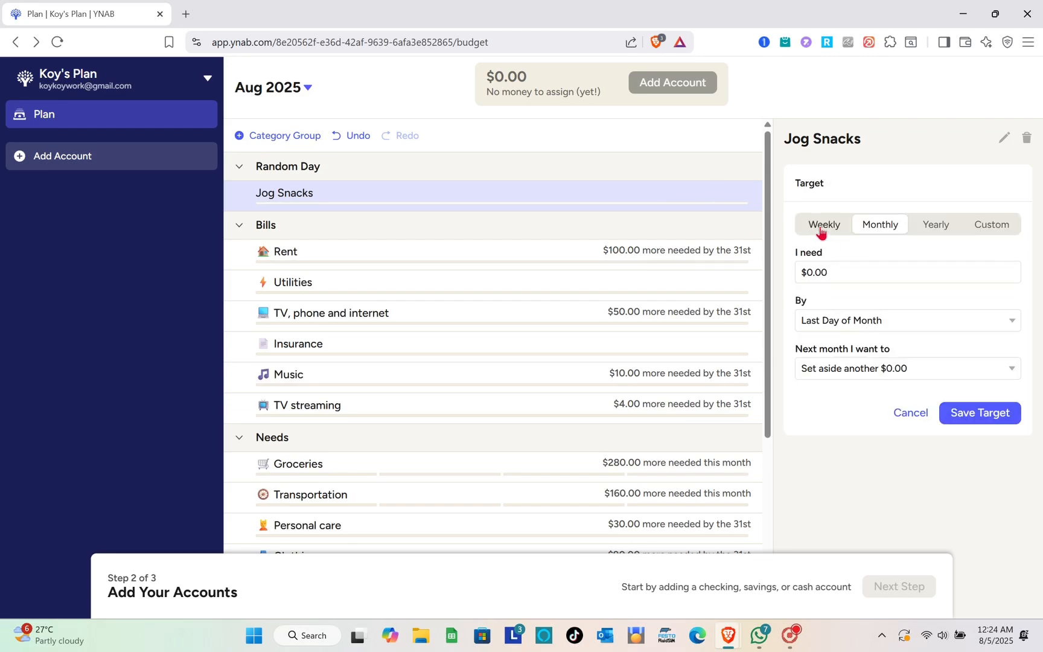
pyautogui.click(836, 267)
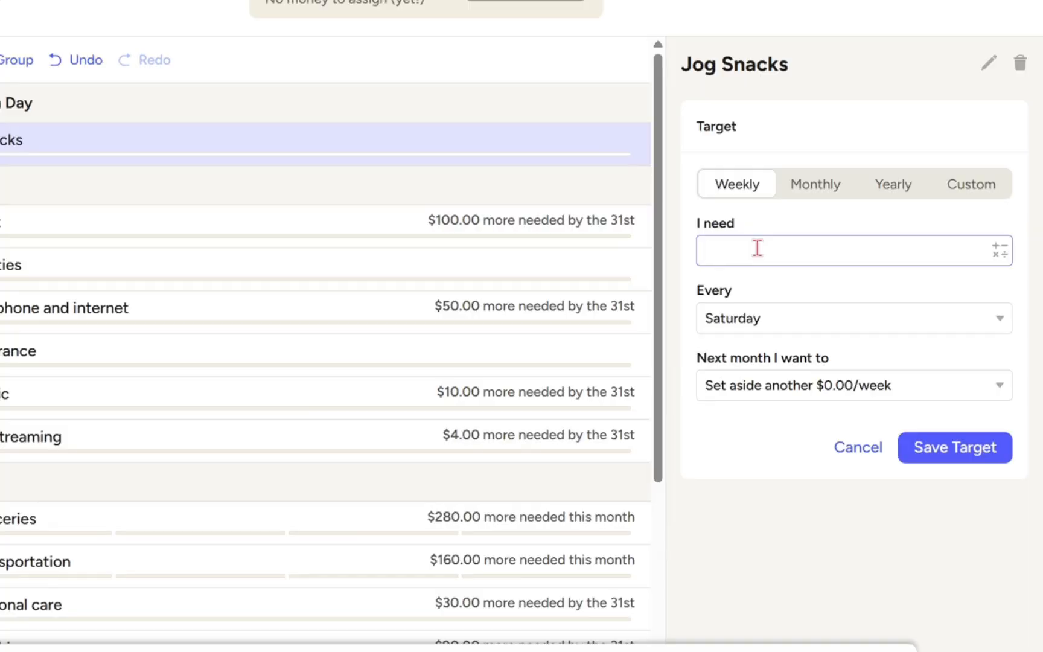
pyautogui.write('10')
pyautogui.click(960, 449)
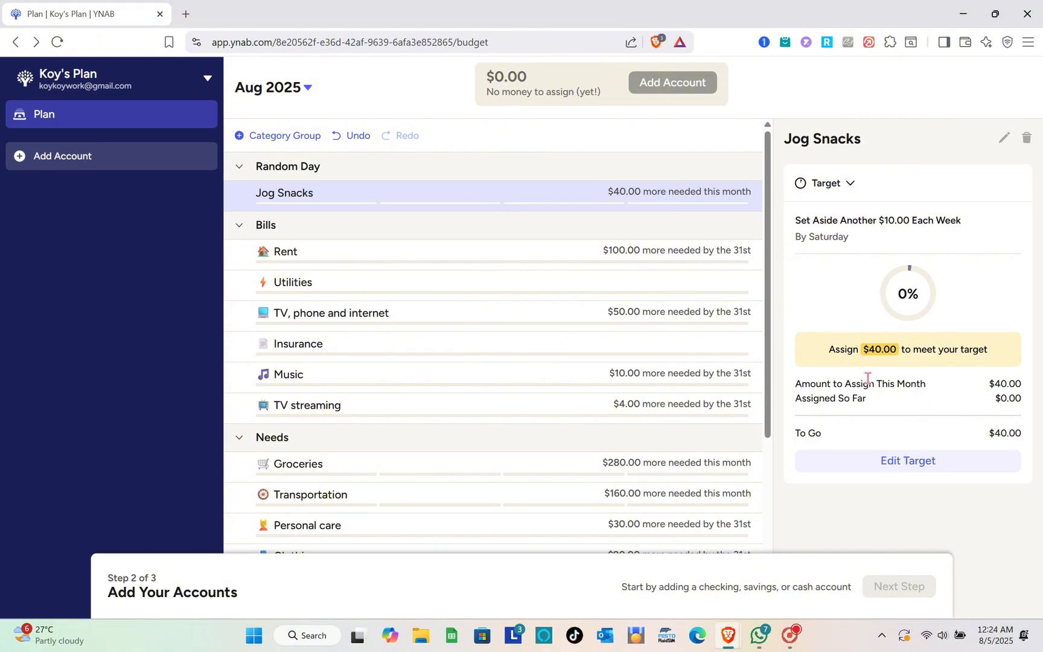
# Step: Review the targets of the Bills categories Rent, TV, phone and internet, Music, and TV streaming
pyautogui.click(676, 256)
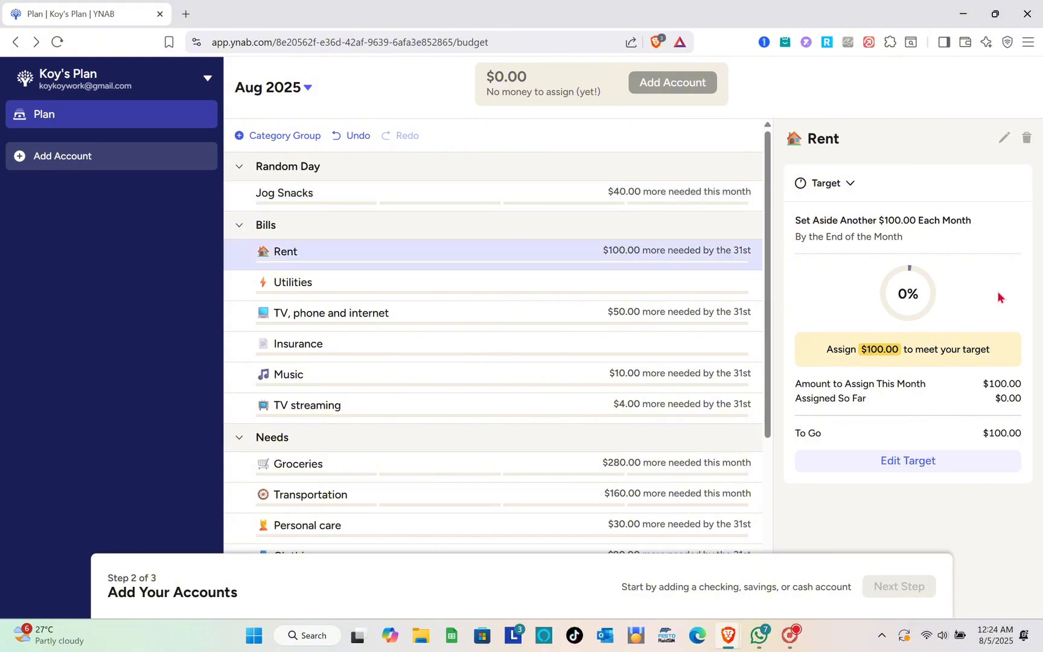
pyautogui.click(694, 309)
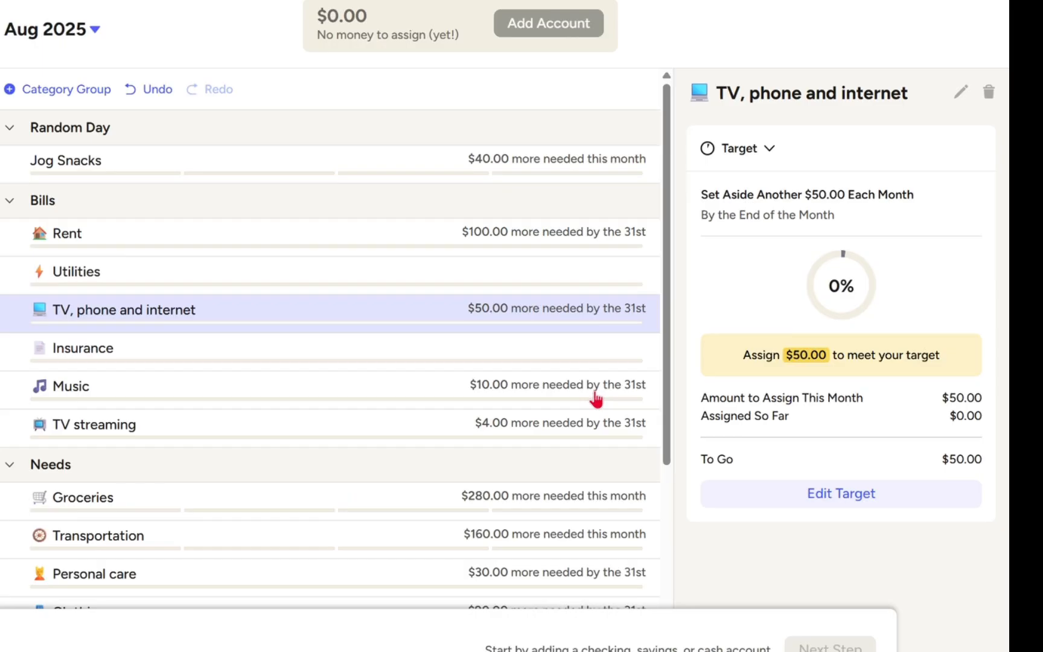
pyautogui.click(708, 381)
pyautogui.scroll(-2, 708, 384)
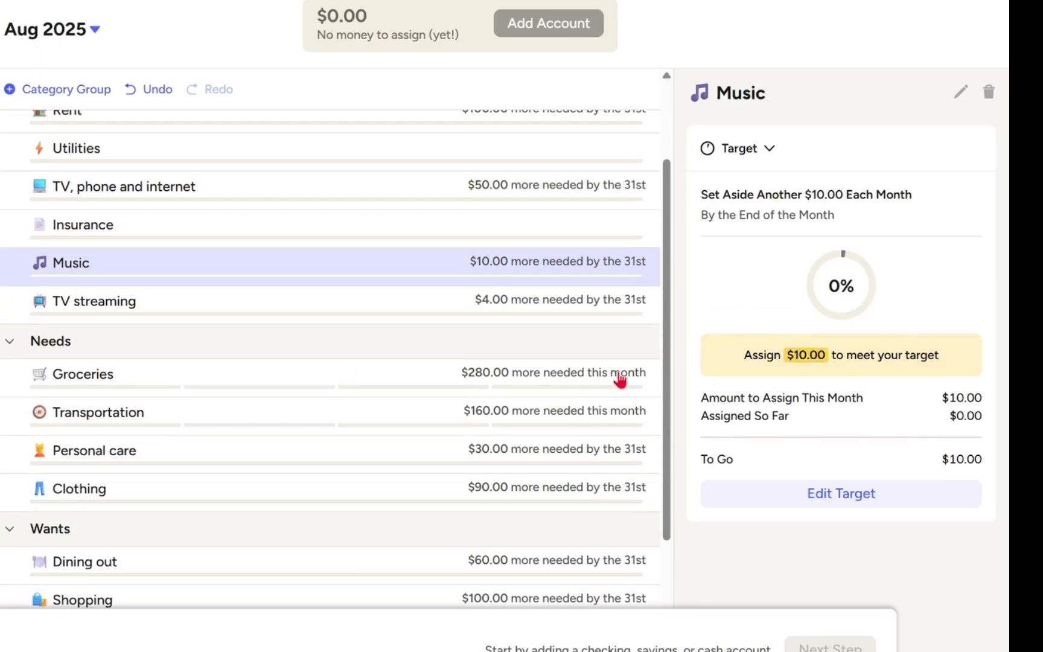
pyautogui.click(595, 309)
# Step: Review the targets of the Needs categories Groceries, Transportation, Personal care, and Clothing
pyautogui.click(579, 373)
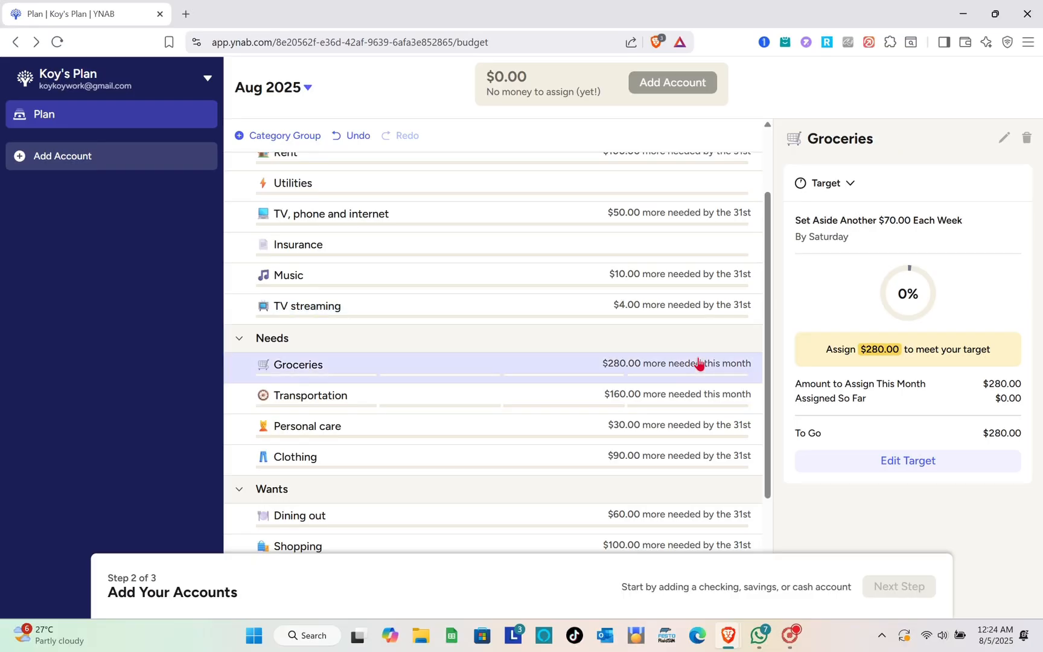
pyautogui.click(690, 399)
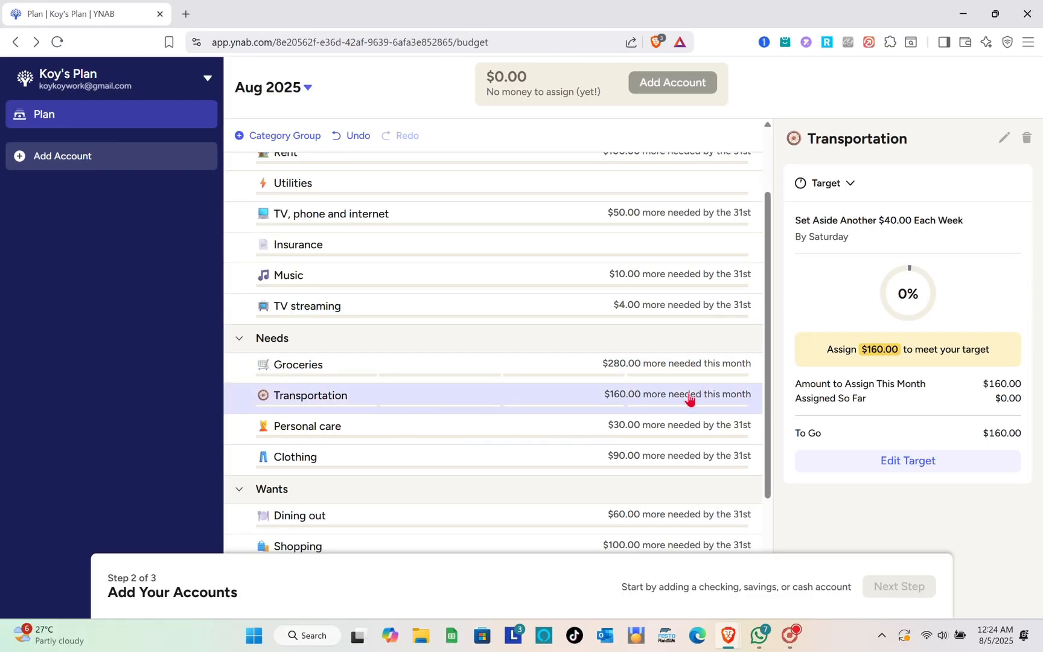
pyautogui.click(691, 427)
pyautogui.scroll(-3, 691, 427)
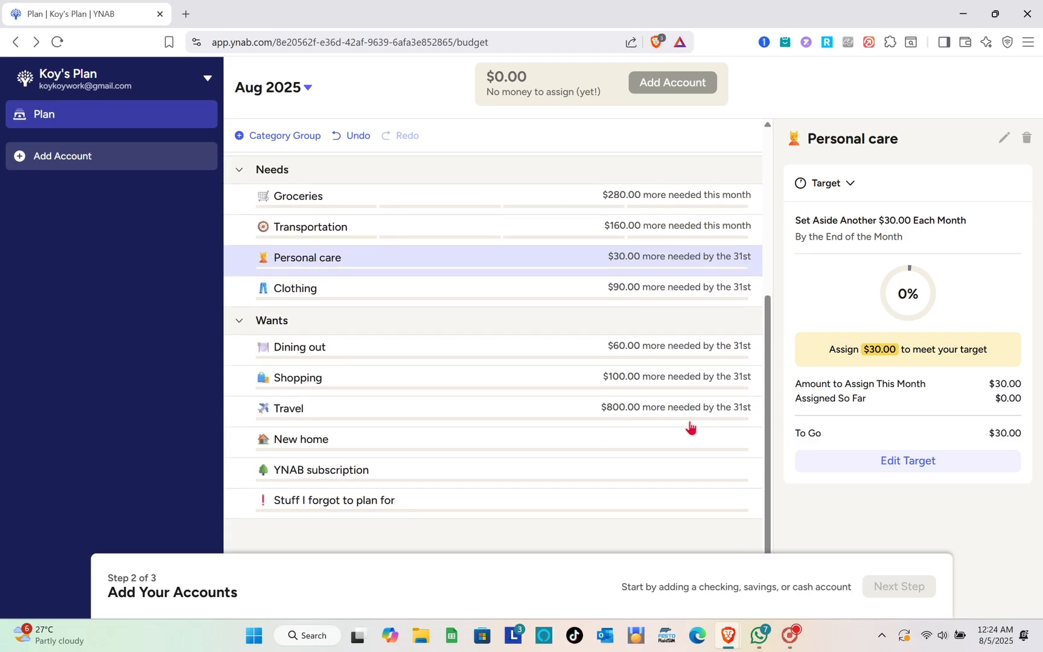
pyautogui.click(682, 302)
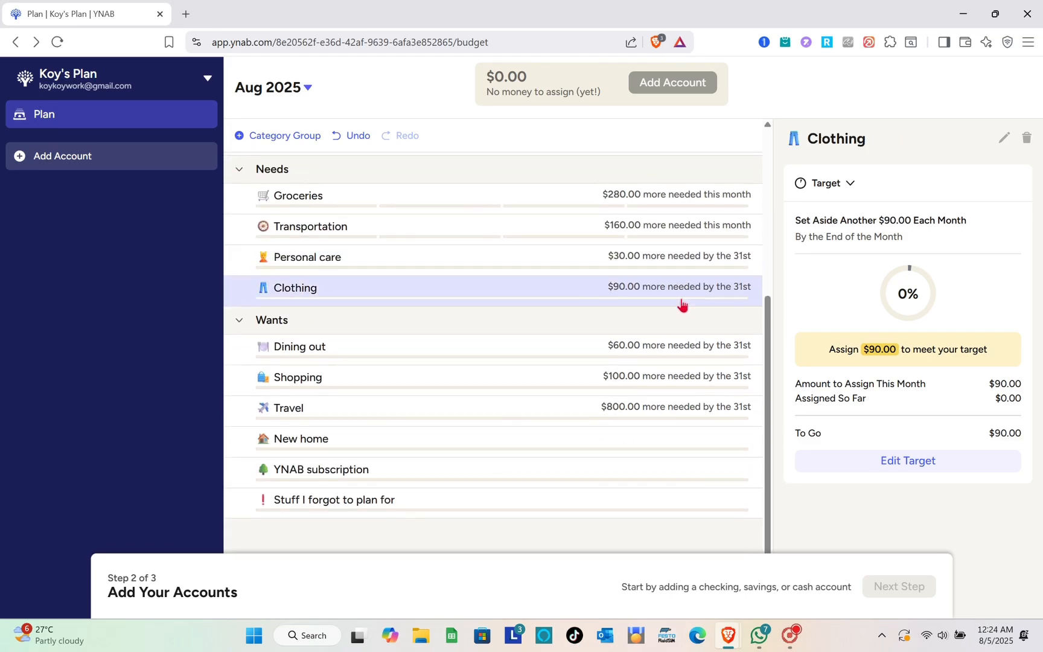
# Step: Review the Dining out and Shopping targets in Wants, and open the Shopping target for editing and save it as is
pyautogui.click(662, 349)
pyautogui.click(657, 377)
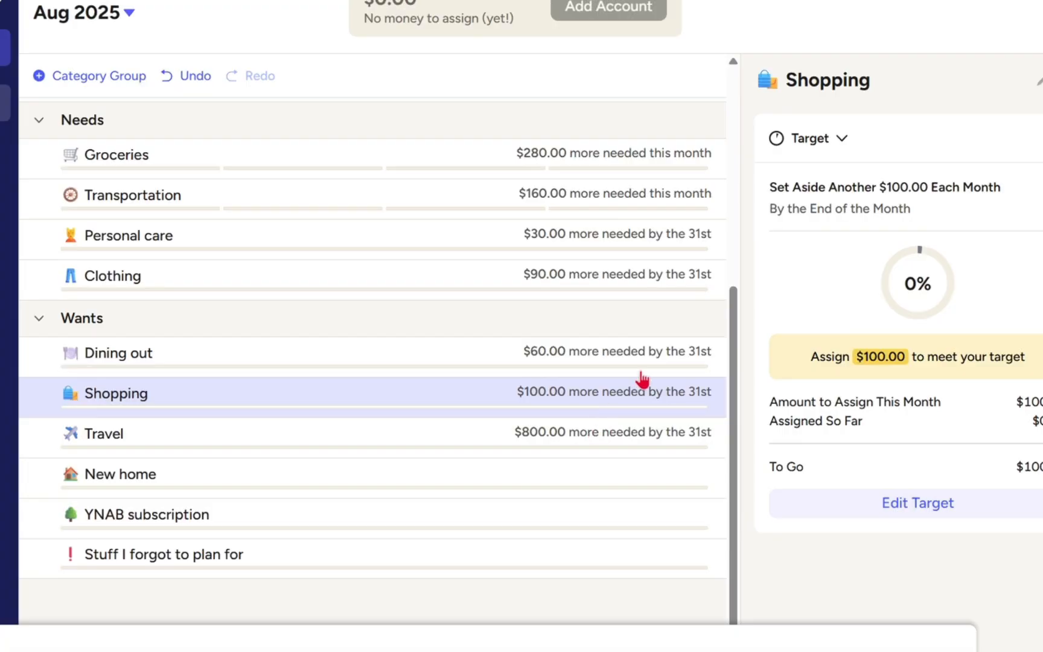
pyautogui.click(1038, 80)
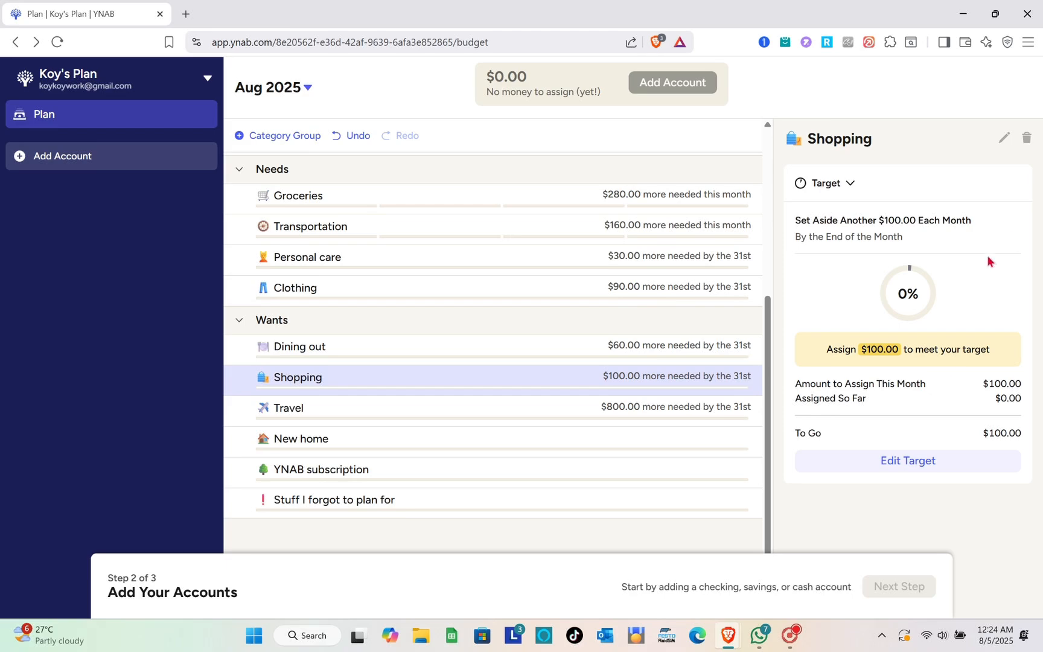
pyautogui.click(916, 464)
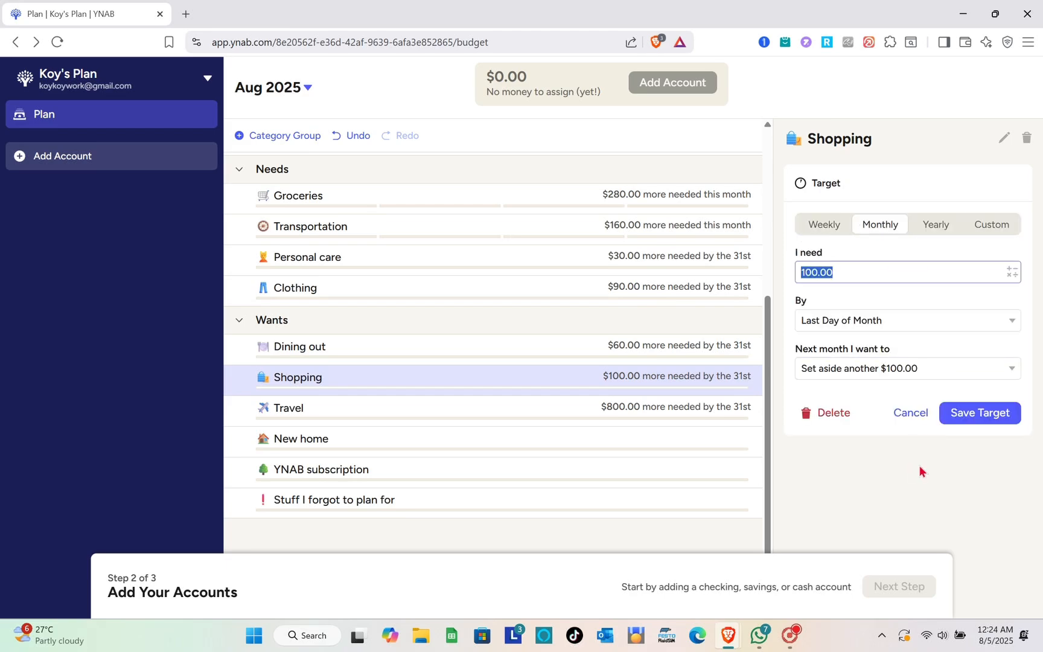
pyautogui.click(980, 415)
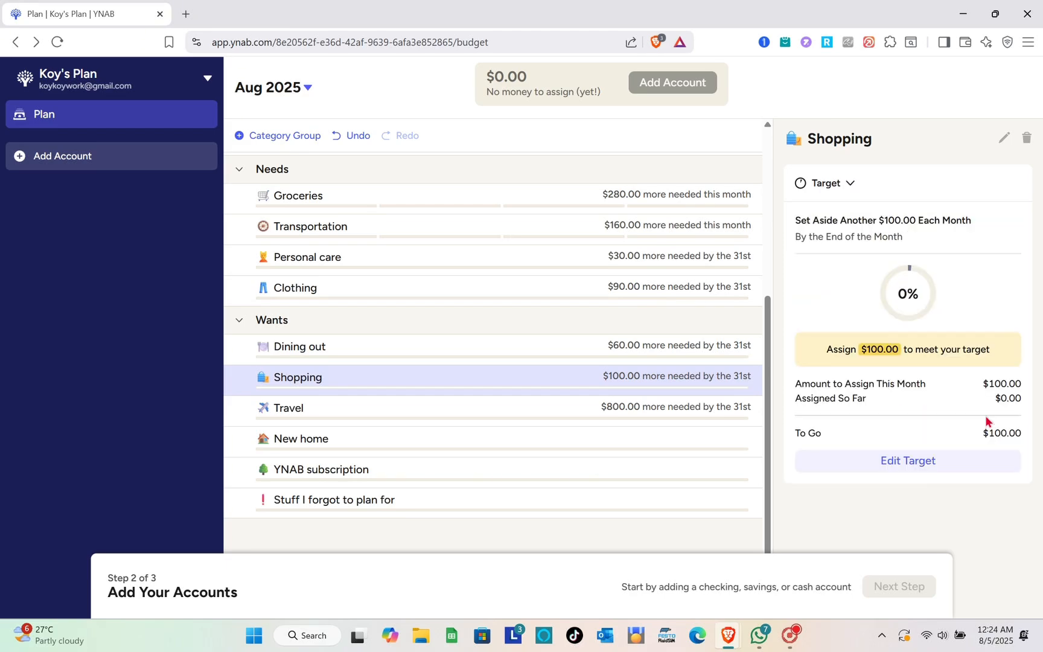
# Step: Examine the due-date and next-month options of the Shopping target, save it with the existing settings, and return to the start of the plan
pyautogui.click(939, 462)
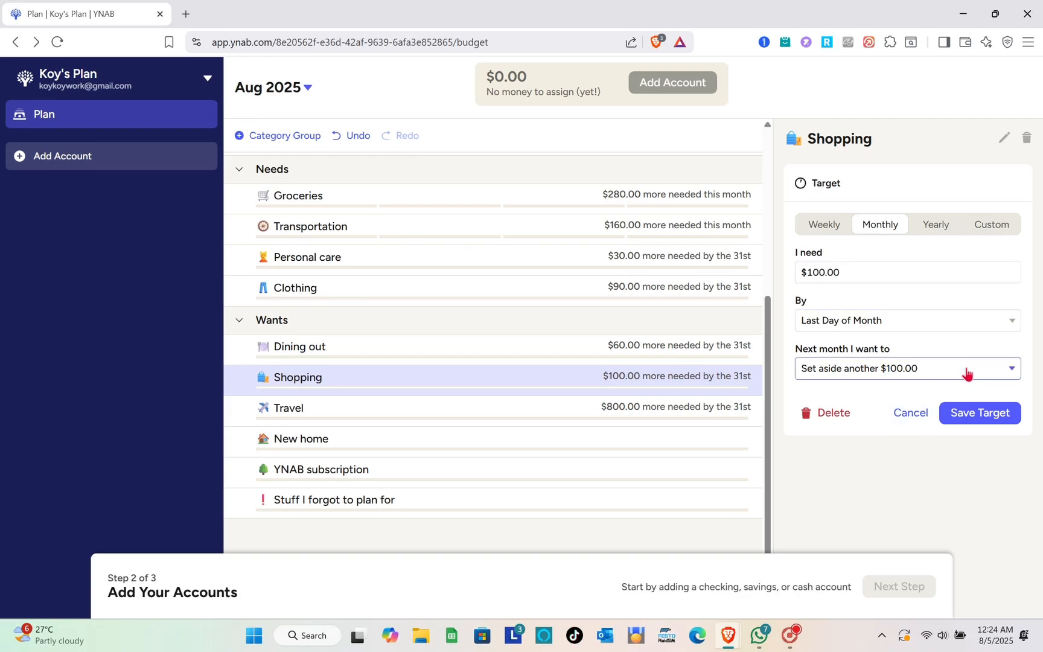
pyautogui.click(956, 326)
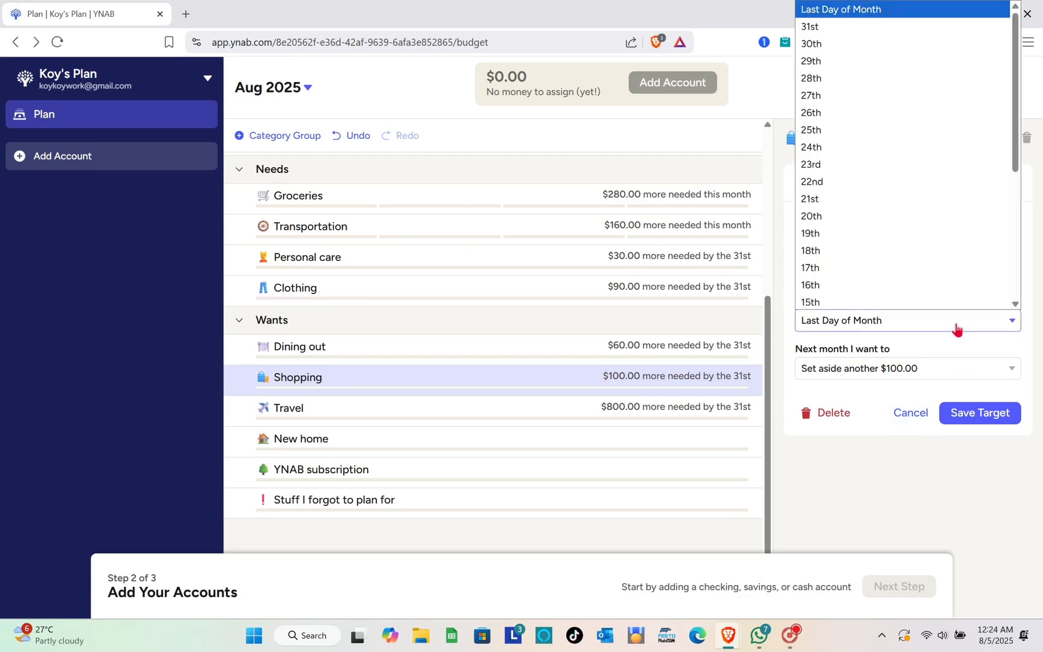
pyautogui.scroll(-4, 916, 232)
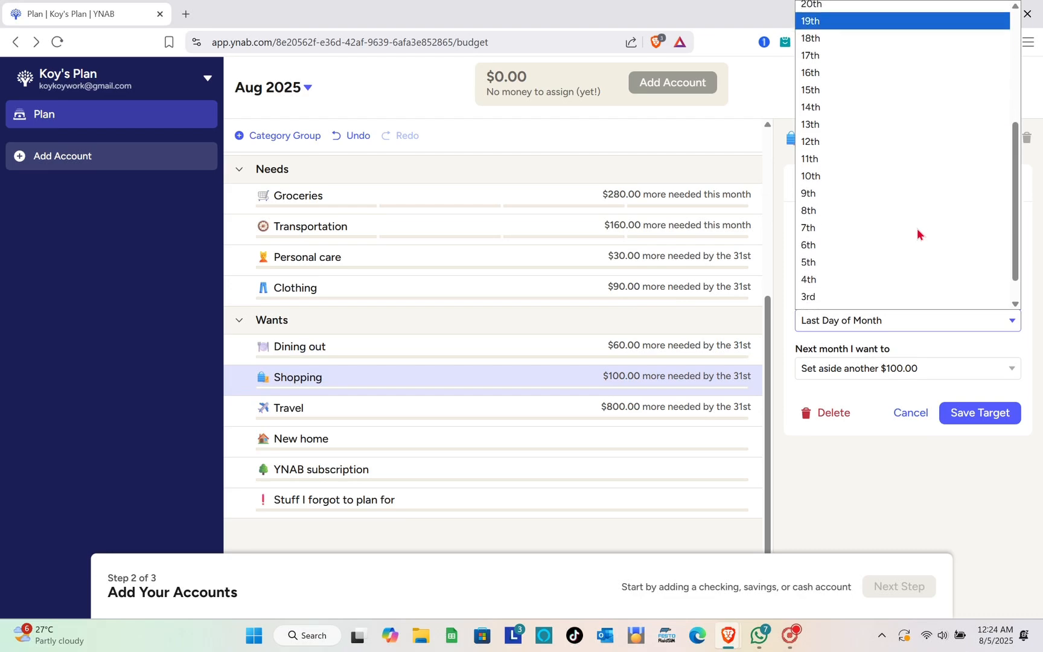
pyautogui.scroll(4, 920, 233)
pyautogui.click(962, 350)
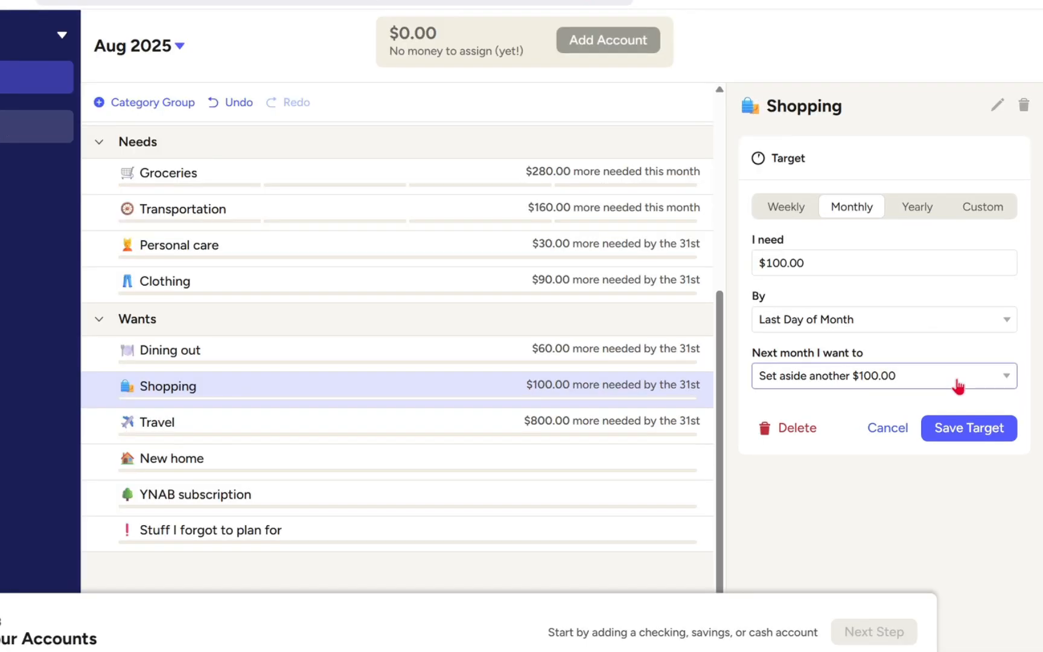
pyautogui.click(958, 385)
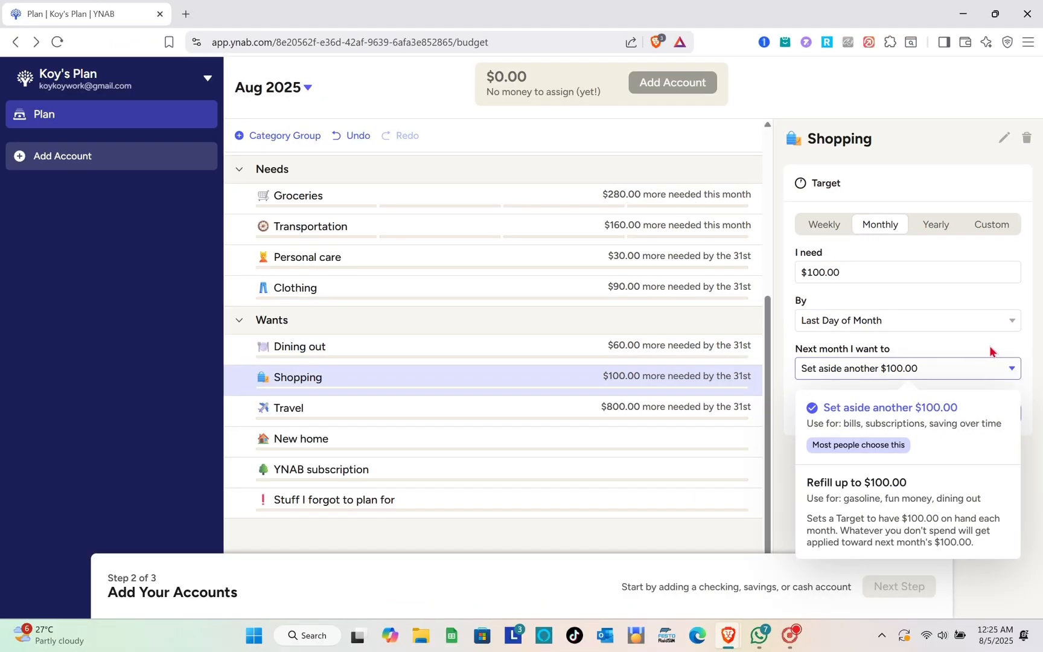
pyautogui.click(989, 352)
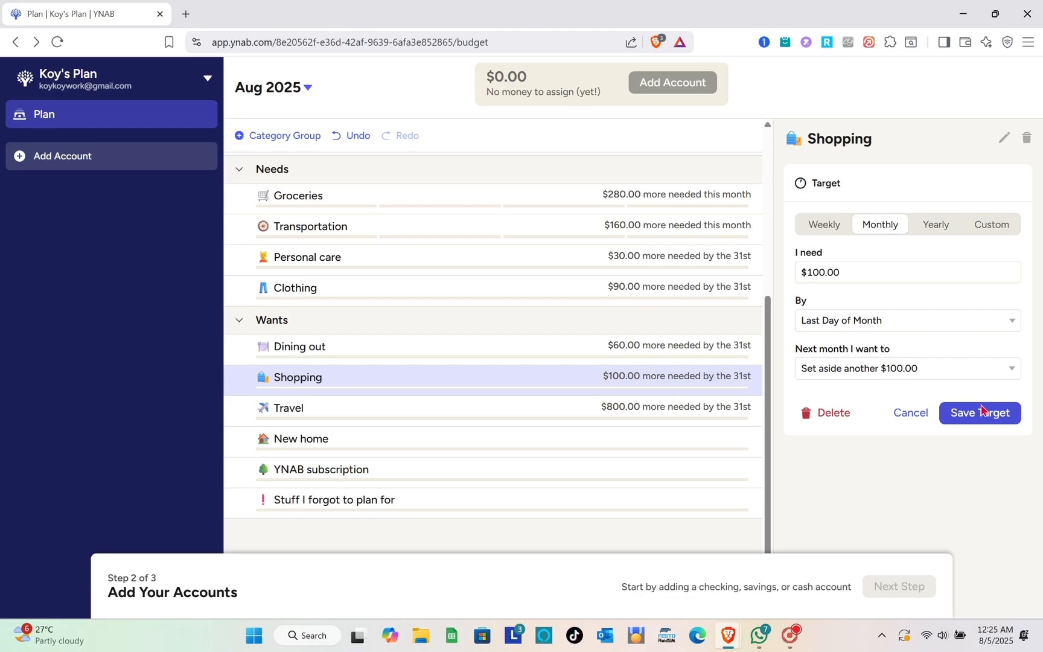
pyautogui.click(982, 413)
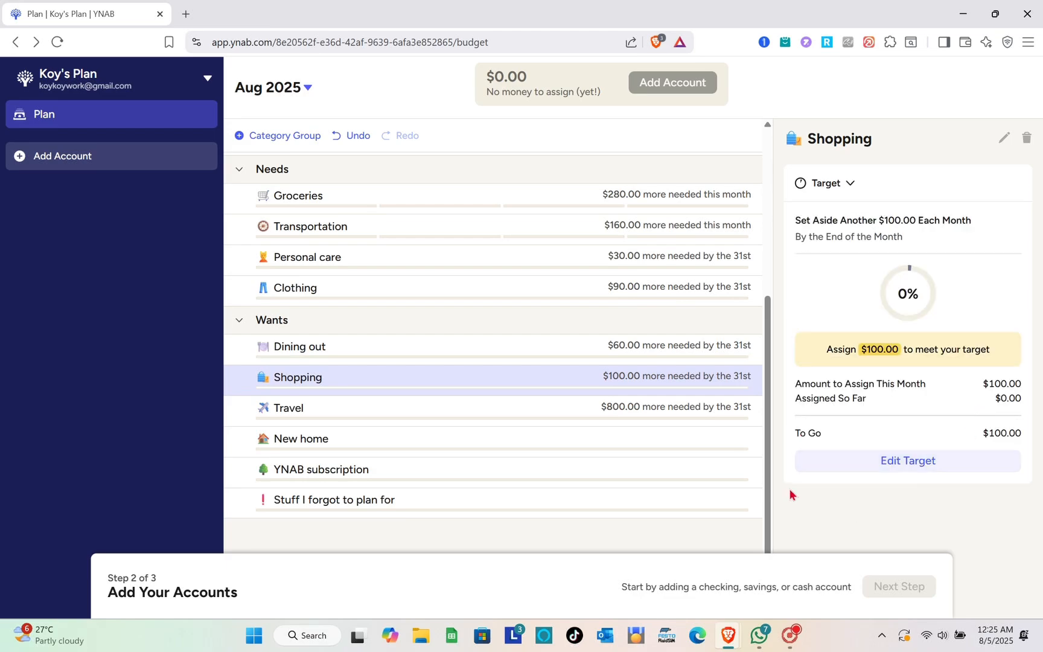
pyautogui.scroll(-1, 510, 458)
pyautogui.scroll(5, 510, 458)
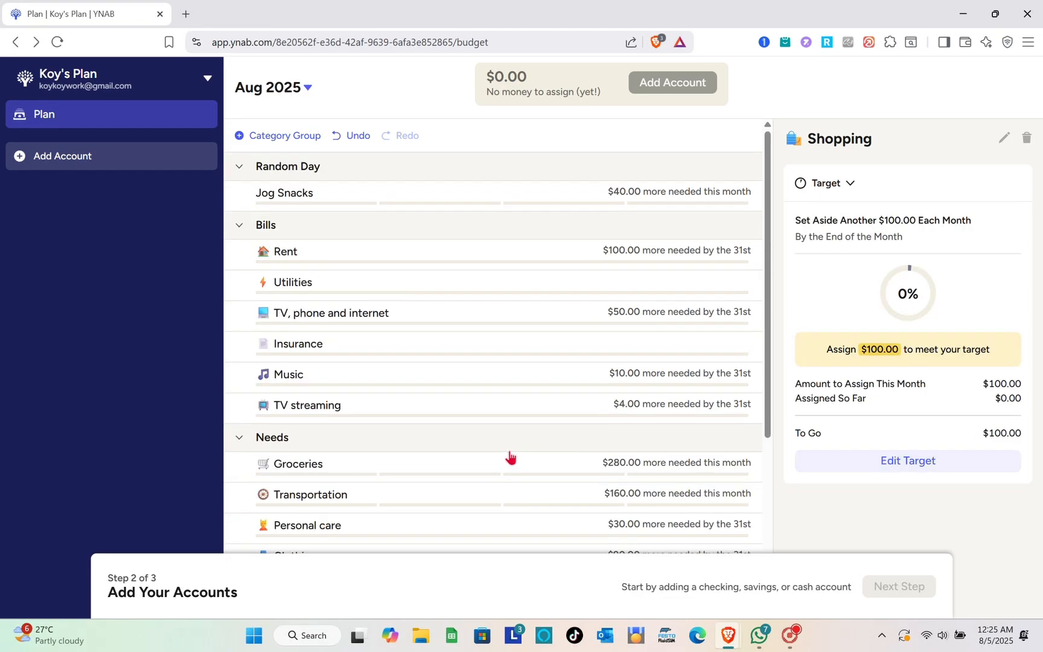